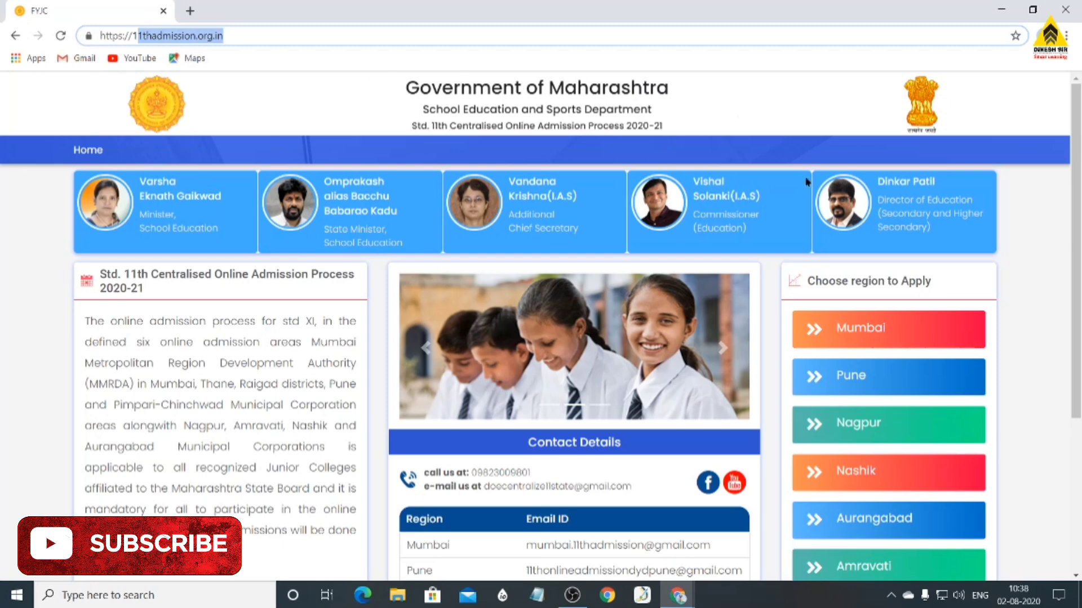
Step: Open the Mumbai region site, dismiss the video popup, and start a new Student Registration
{"action": "left_click", "coordinate": [861, 328]}
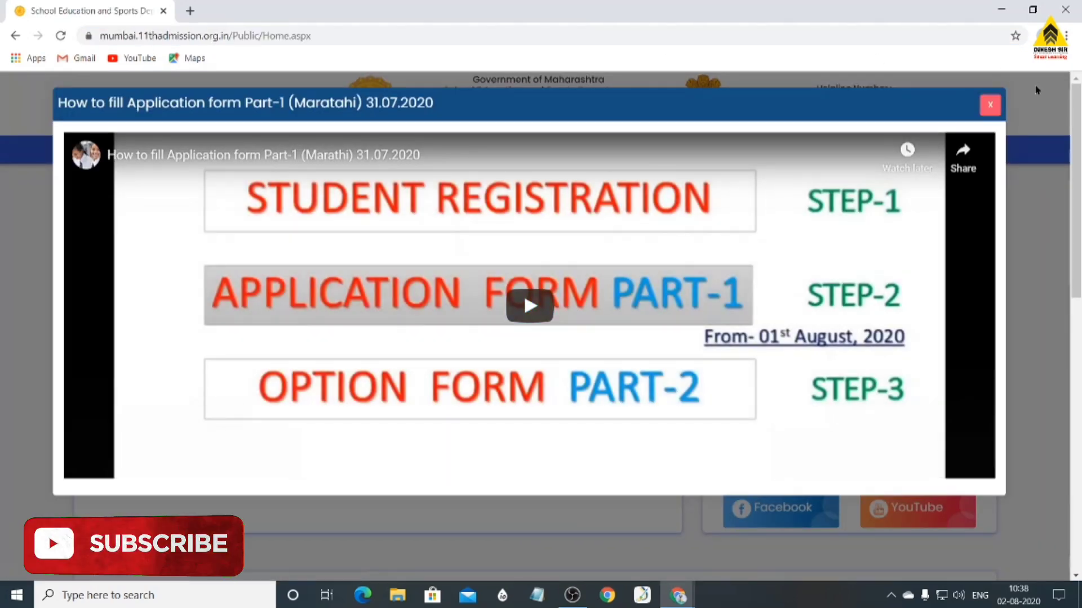
{"action": "left_click", "coordinate": [990, 105]}
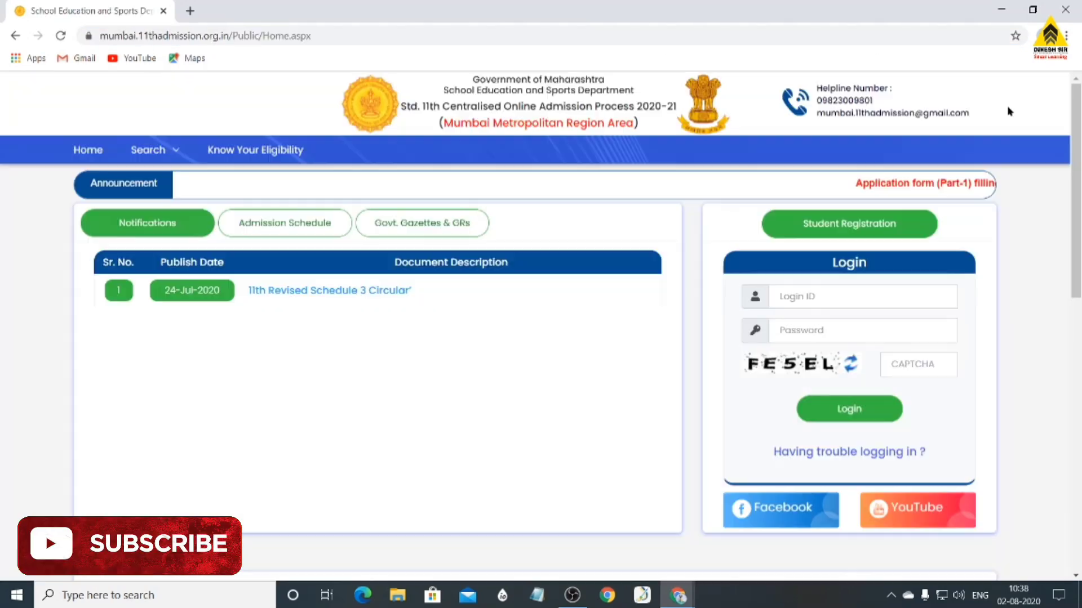
{"action": "left_click", "coordinate": [874, 228]}
{"action": "scroll", "coordinate": [397, 258], "scroll_direction": "down", "scroll_amount": 1}
{"action": "scroll", "coordinate": [169, 241], "scroll_direction": "up", "scroll_amount": 1}
Step: Choose Within MMR Area, Fresher and the CBSE board on the registration form
{"action": "left_click", "coordinate": [278, 299]}
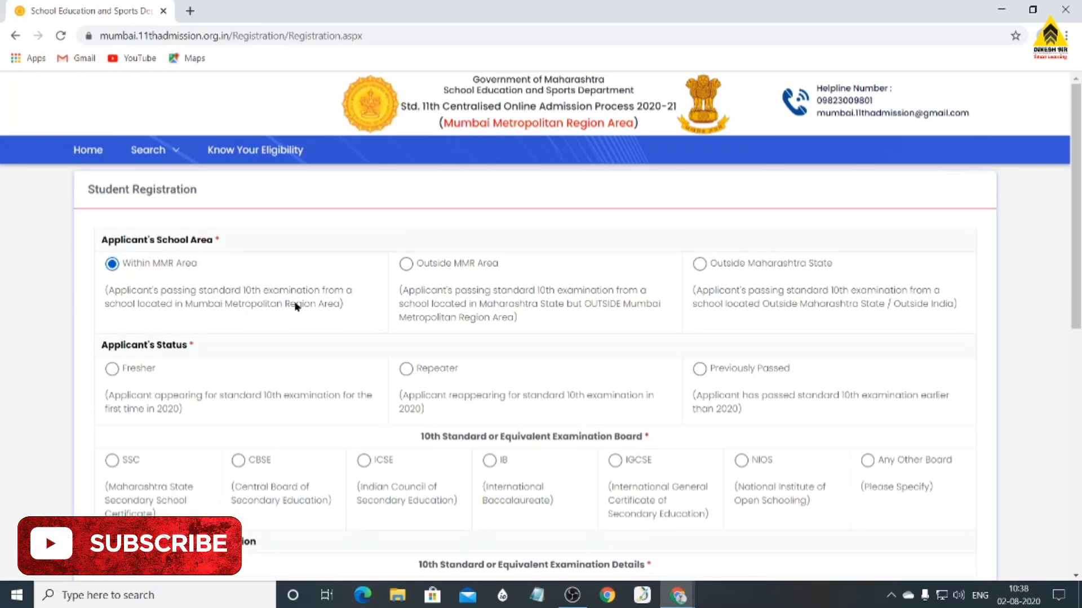
{"action": "scroll", "coordinate": [278, 299], "scroll_direction": "down", "scroll_amount": 1}
{"action": "left_click", "coordinate": [112, 299]}
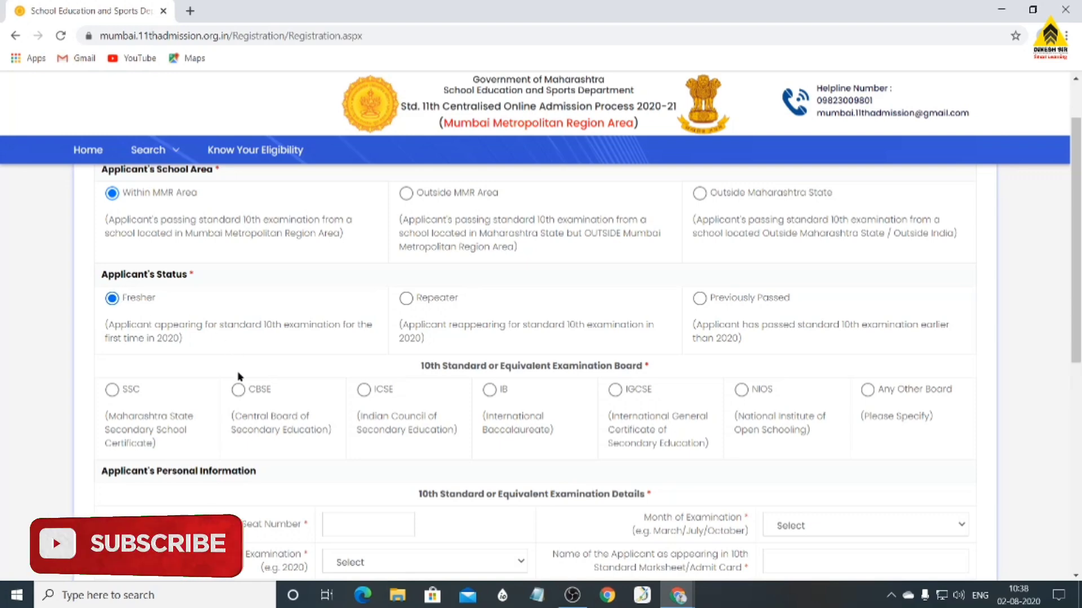
{"action": "left_click", "coordinate": [237, 389]}
{"action": "scroll", "coordinate": [401, 354], "scroll_direction": "down", "scroll_amount": 2}
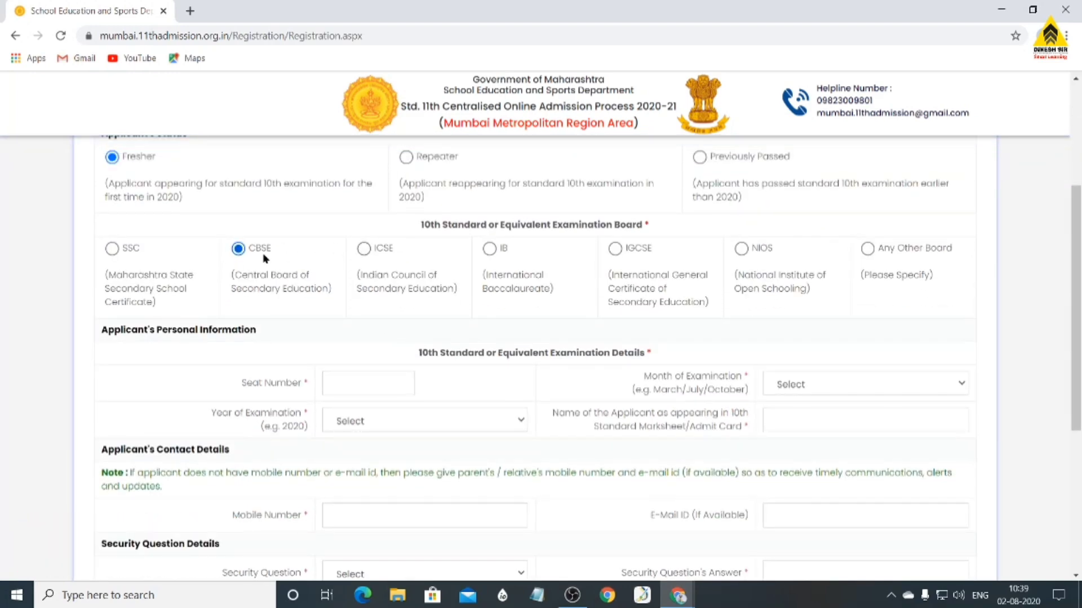
{"action": "scroll", "coordinate": [476, 325], "scroll_direction": "down", "scroll_amount": 2}
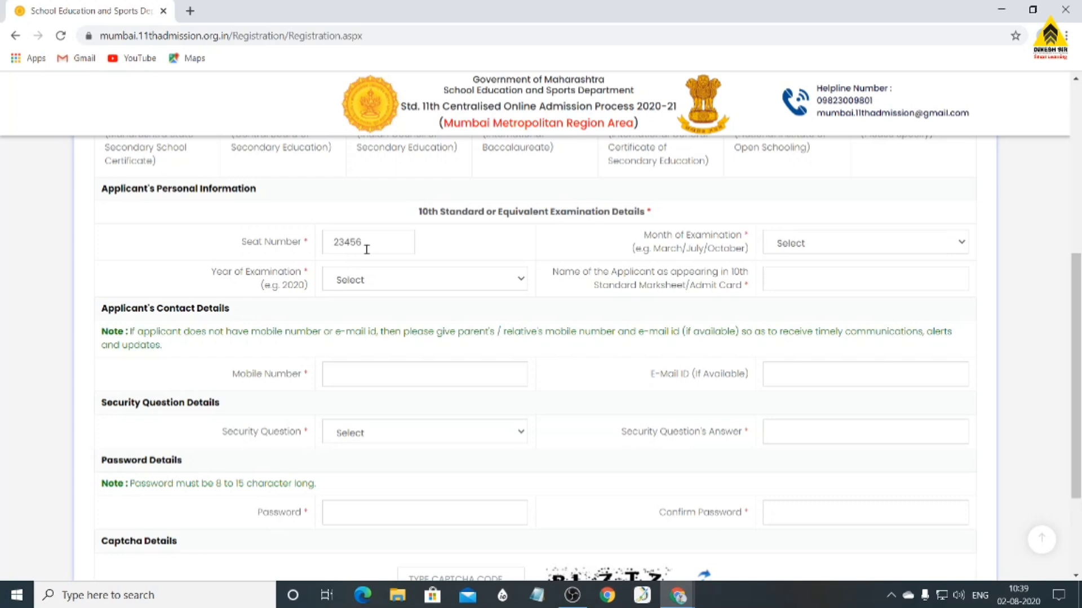
Step: Set the 10th examination month and year to March 2020
{"action": "left_click", "coordinate": [858, 248]}
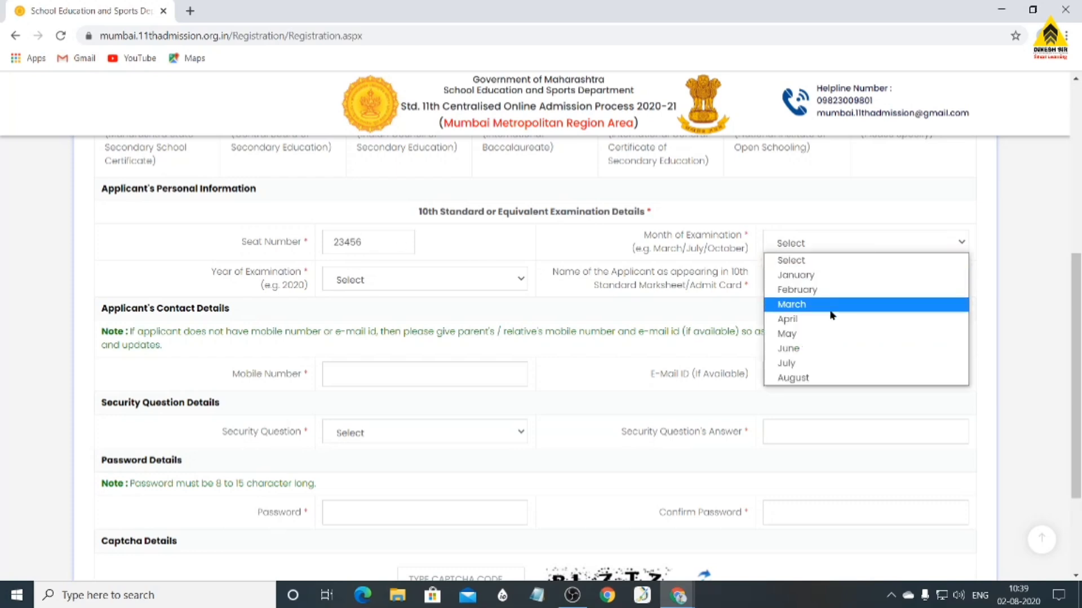
{"action": "left_click", "coordinate": [830, 305]}
{"action": "left_click", "coordinate": [387, 288]}
{"action": "left_click", "coordinate": [388, 312]}
Step: Enter the applicant's full name and mobile number
{"action": "left_click", "coordinate": [786, 277]}
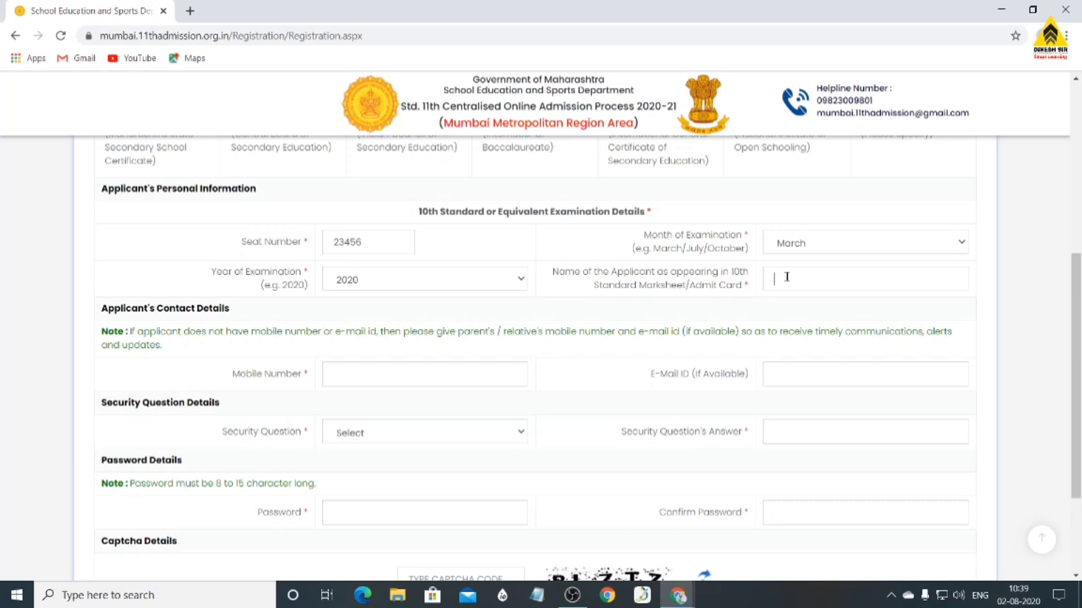
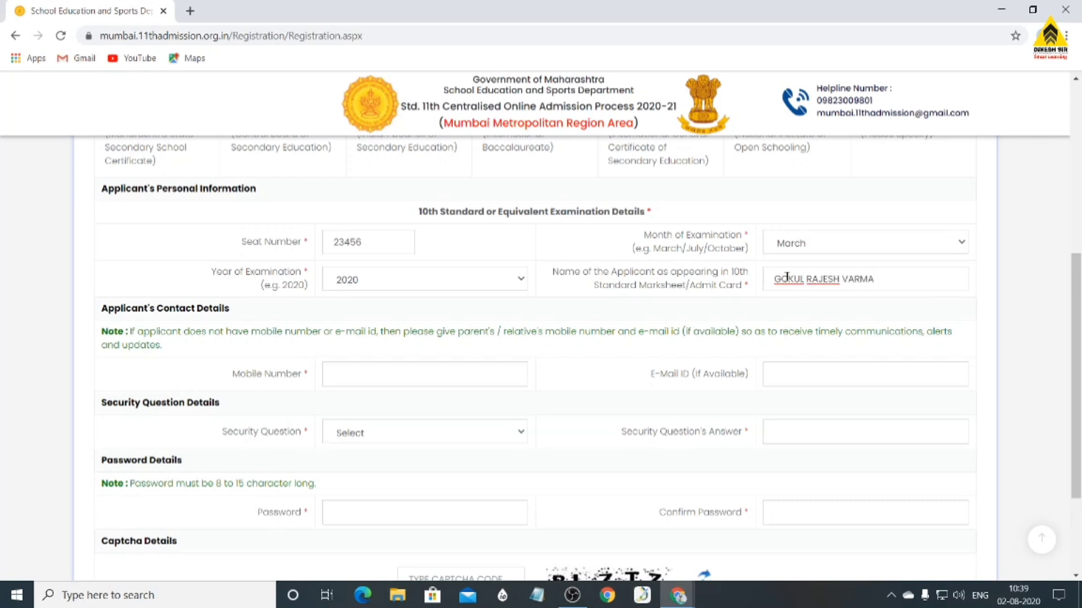
{"action": "left_click", "coordinate": [434, 372]}
{"action": "type", "text": "5768861"}
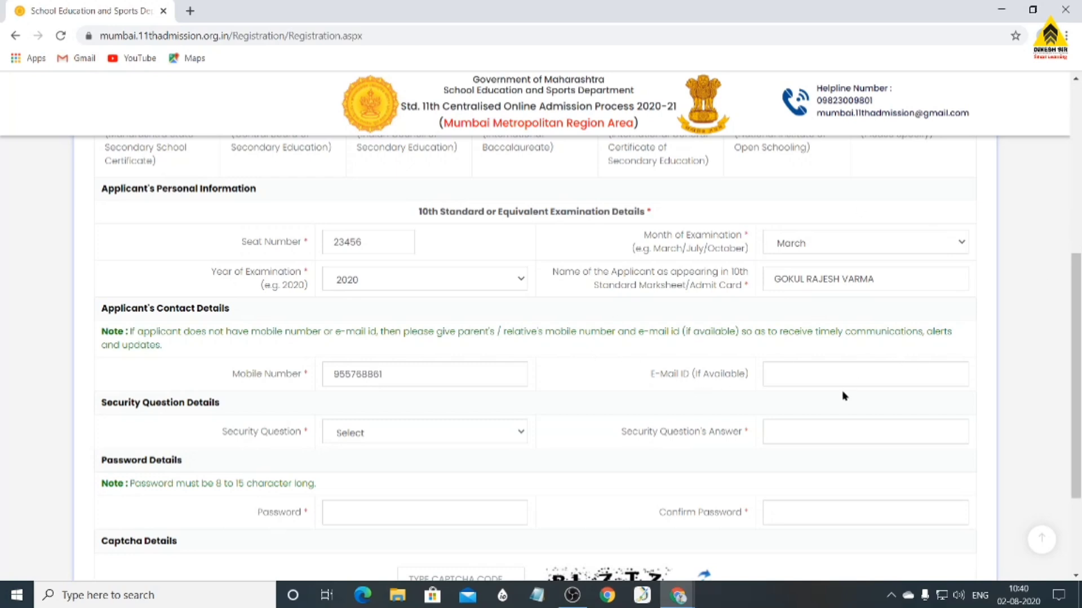
Step: Choose the favourite-teacher security question and enter its answer
{"action": "left_click", "coordinate": [350, 436]}
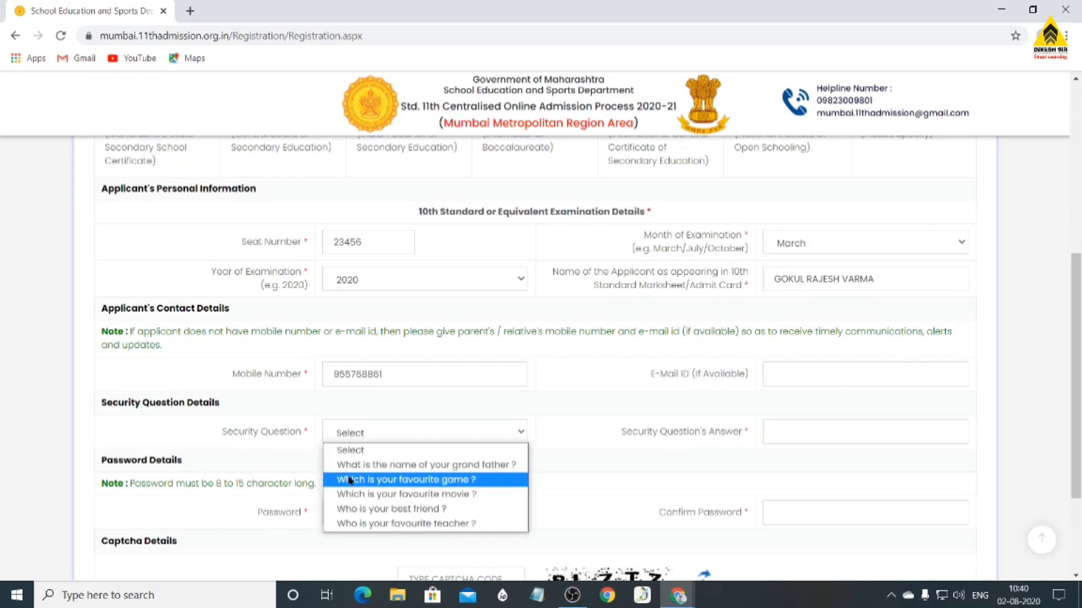
{"action": "left_click", "coordinate": [389, 523]}
{"action": "left_click", "coordinate": [792, 435]}
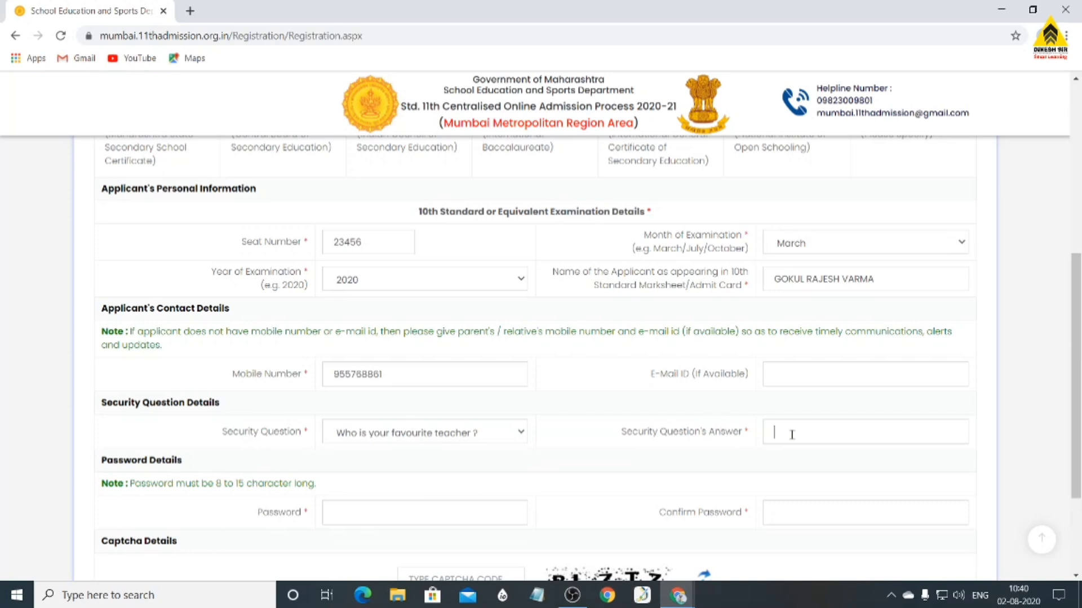
Step: Enter and confirm the account password, fill in the captcha, and submit the registration
{"action": "scroll", "coordinate": [703, 503], "scroll_direction": "down", "scroll_amount": 1}
{"action": "left_click", "coordinate": [343, 439]}
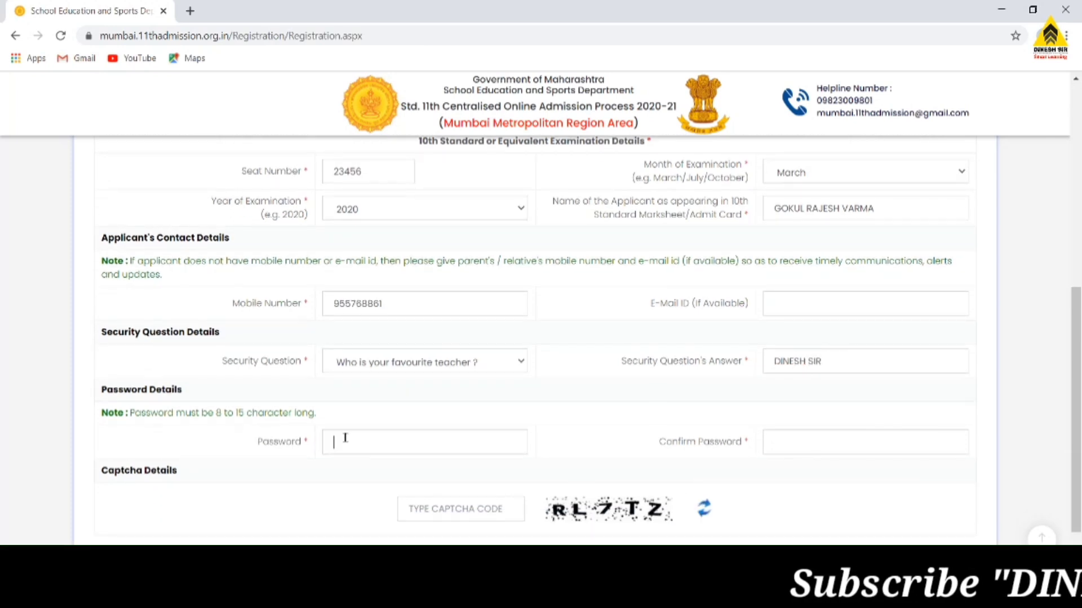
{"action": "type", "text": "••••••••"}
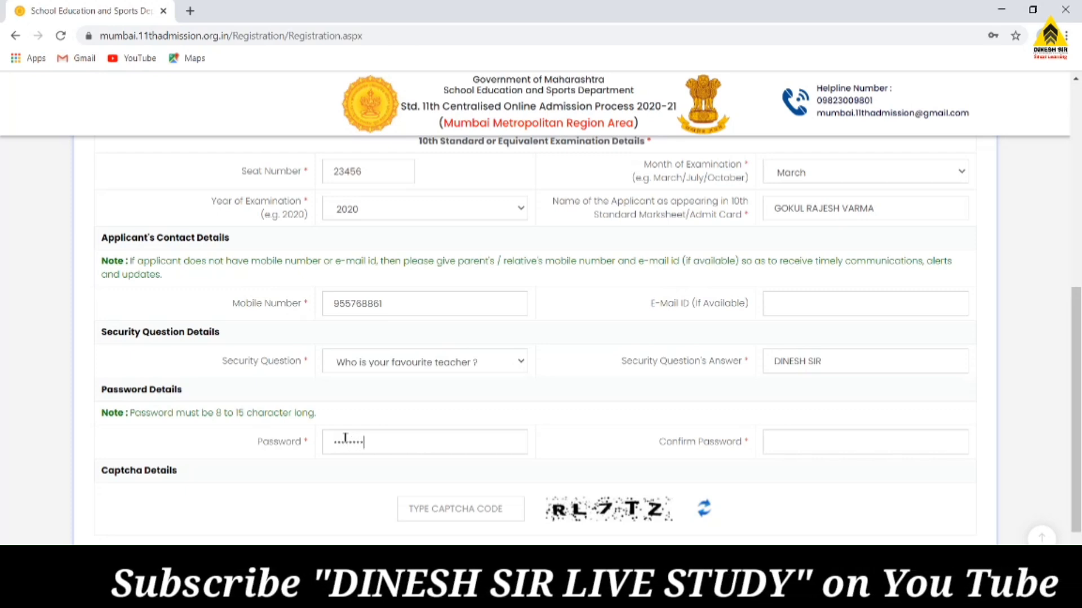
{"action": "left_click", "coordinate": [824, 448]}
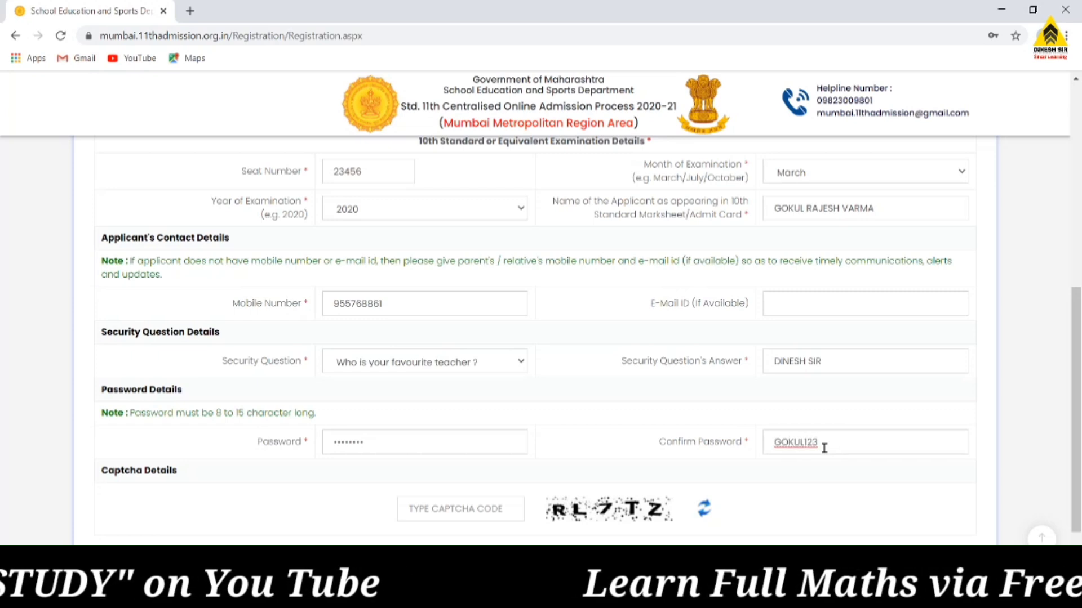
{"action": "left_click", "coordinate": [458, 514]}
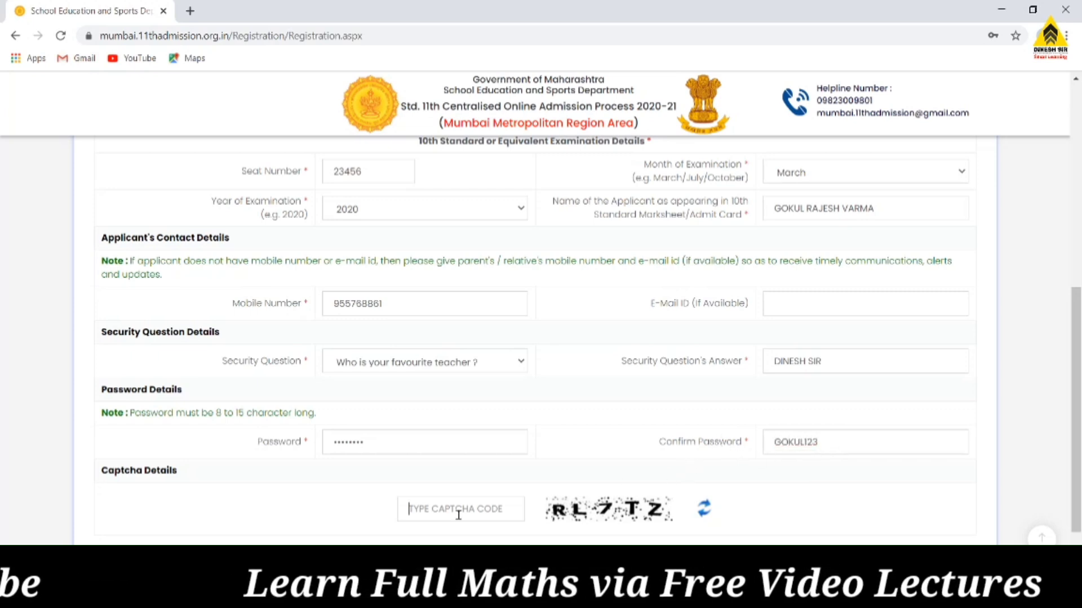
{"action": "type", "text": "RL7TZ"}
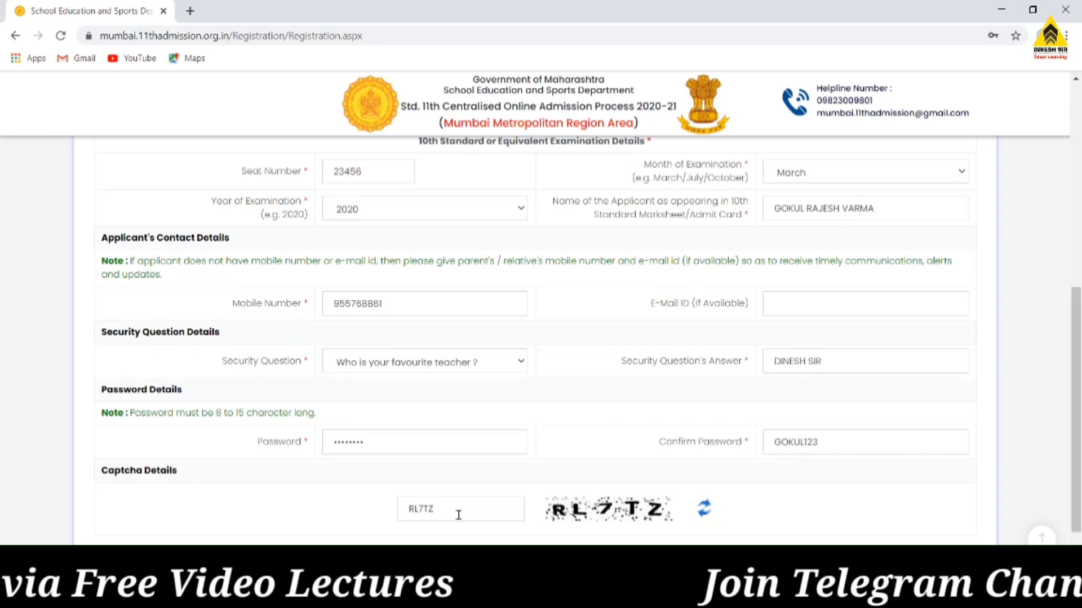
{"action": "key", "text": "Return"}
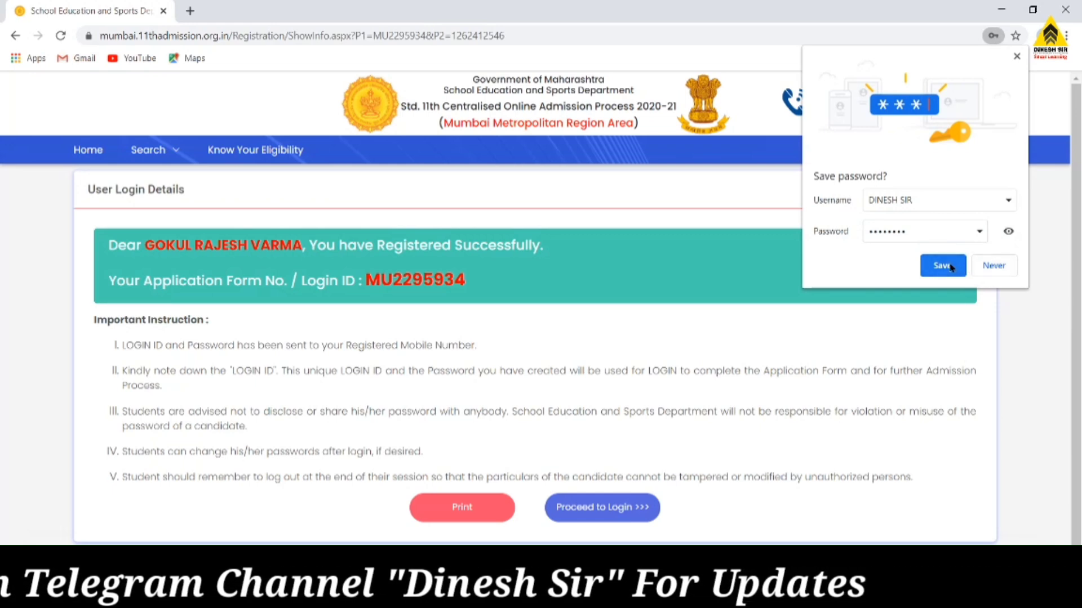
Step: Decline saving the password, copy the issued login ID, and proceed to the login page
{"action": "left_click", "coordinate": [991, 266]}
{"action": "left_click_drag", "start_coordinate": [373, 280], "coordinate": [462, 279]}
{"action": "key", "text": "ctrl+c"}
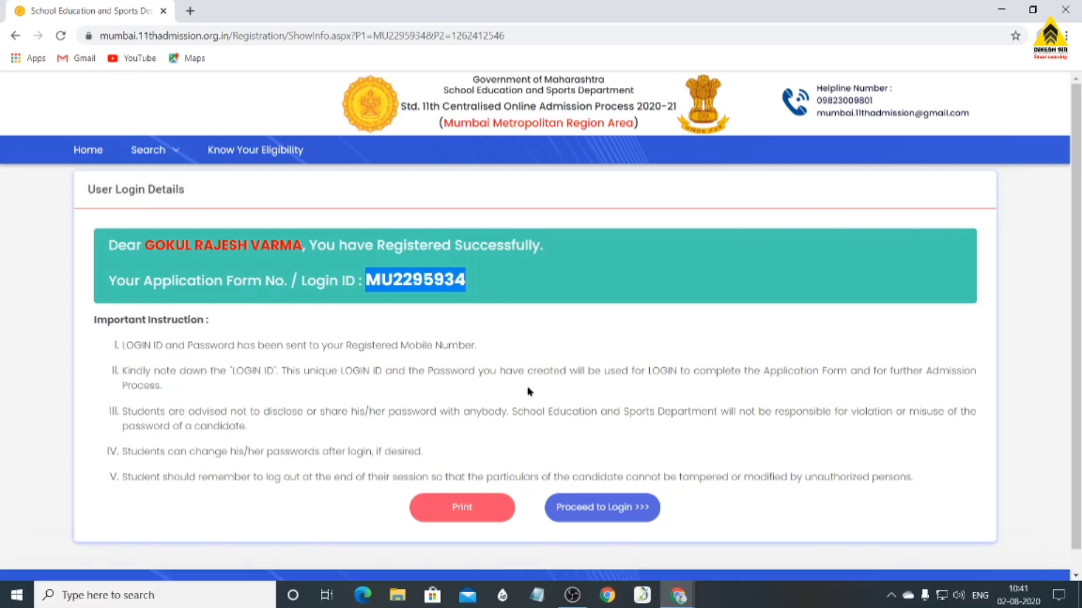
{"action": "left_click", "coordinate": [626, 512]}
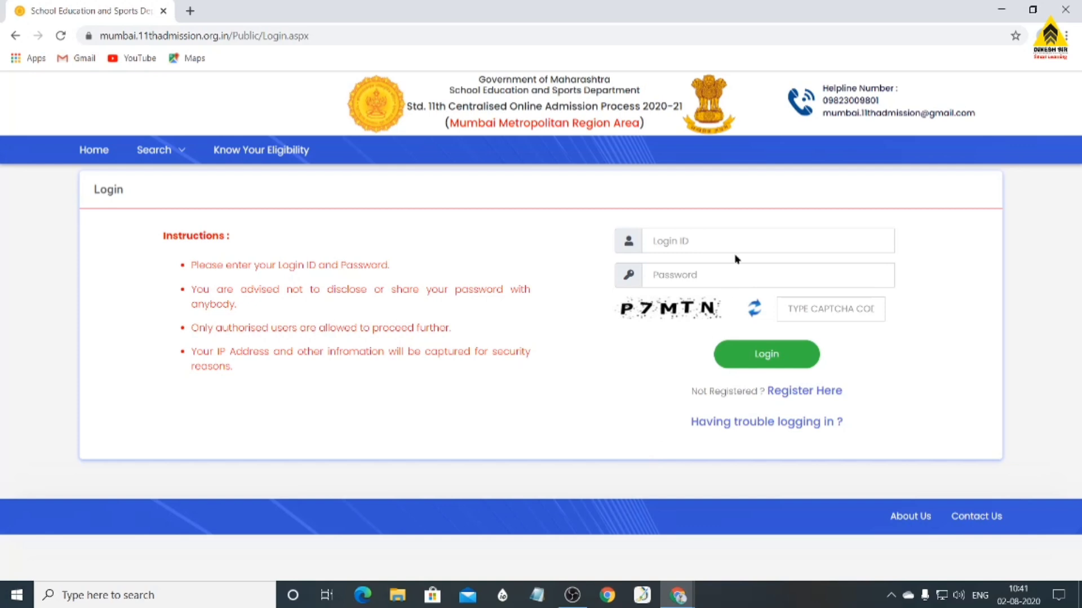
Step: Log in with the pasted login ID, the password and the captcha code
{"action": "left_click", "coordinate": [734, 236]}
{"action": "key", "text": "ctrl+v"}
{"action": "key", "text": "Tab"}
{"action": "type", "text": "••"}
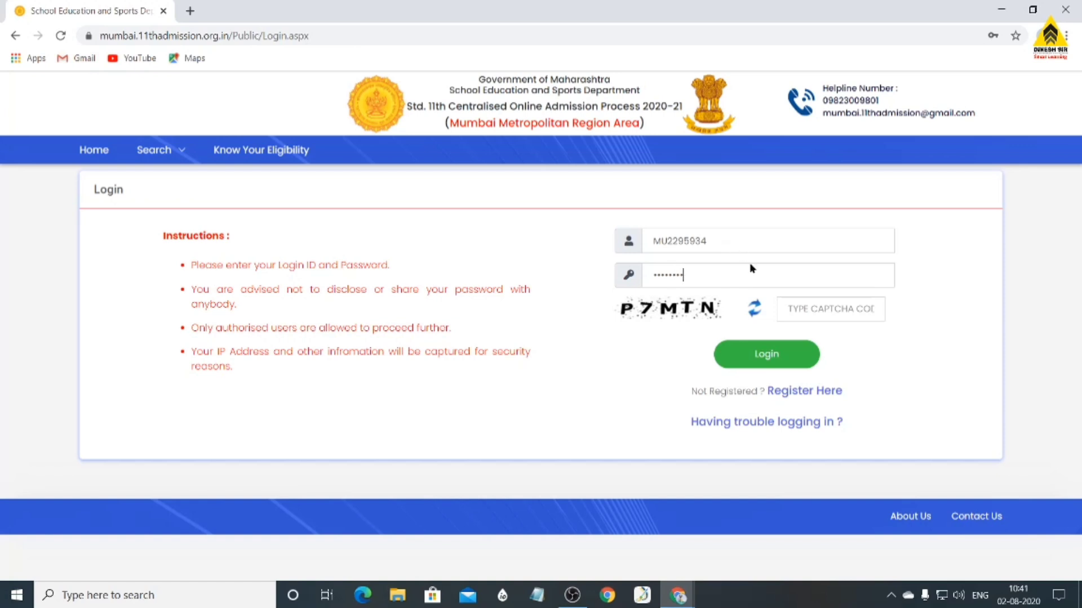
{"action": "left_click", "coordinate": [810, 304]}
{"action": "type", "text": "P7MTN"}
{"action": "left_click", "coordinate": [800, 361]}
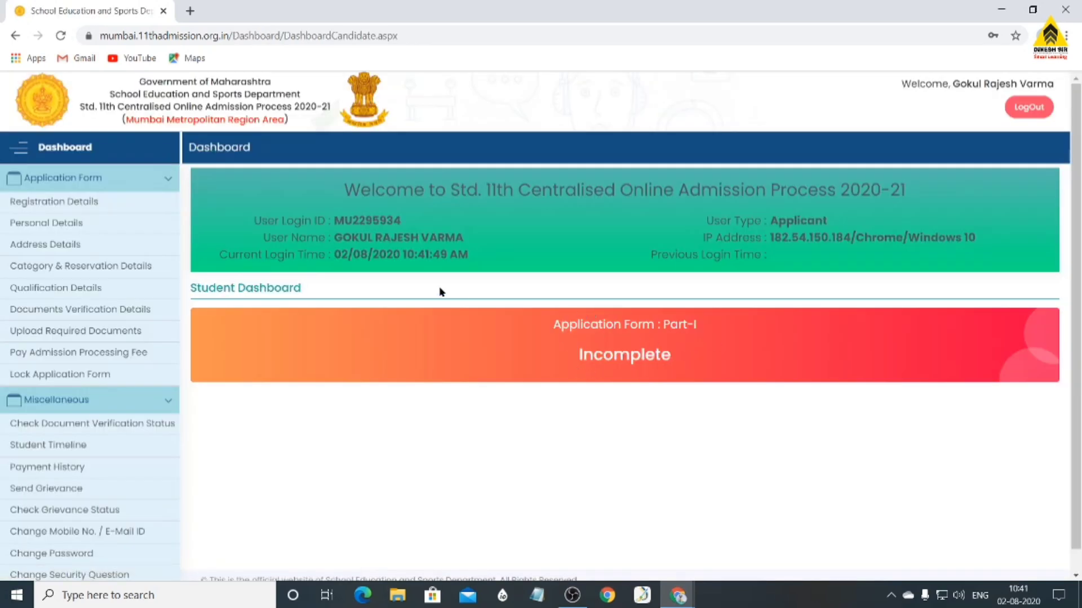
Step: Open Registration Details and scroll through the saved MMR, Fresher and CBSE choices
{"action": "left_click", "coordinate": [79, 209]}
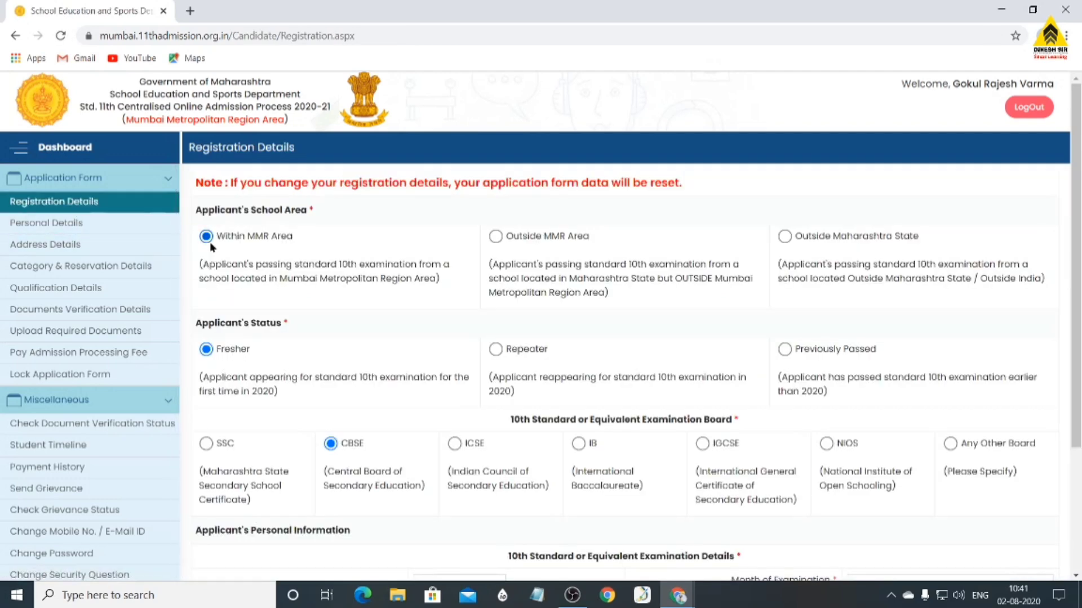
{"action": "scroll", "coordinate": [330, 440], "scroll_direction": "down", "scroll_amount": 3}
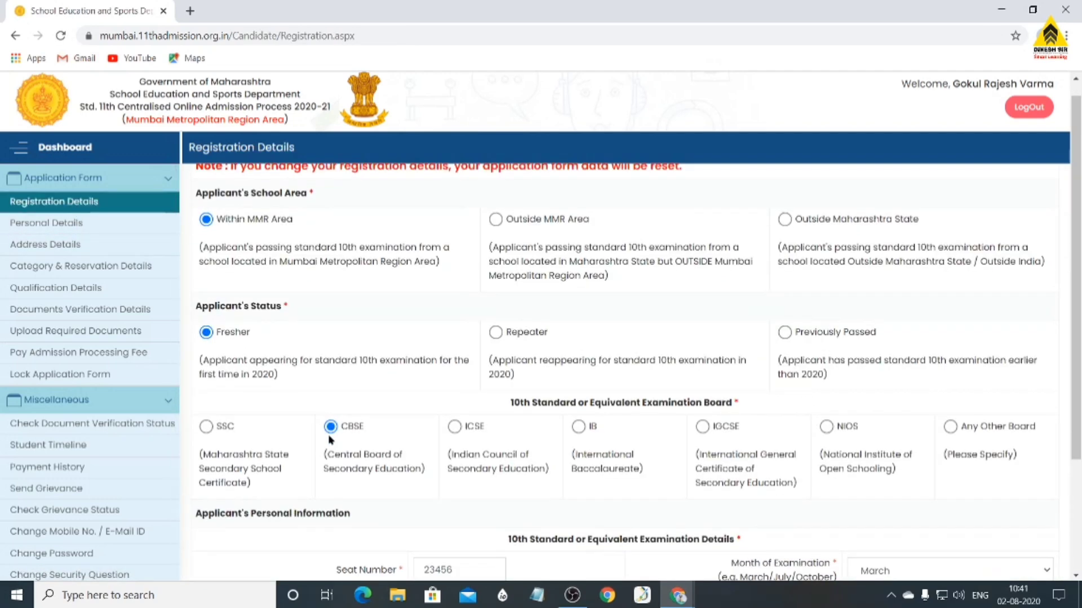
Step: On Personal Details, enter the mother's name and set the gender to Male
{"action": "left_click", "coordinate": [684, 151]}
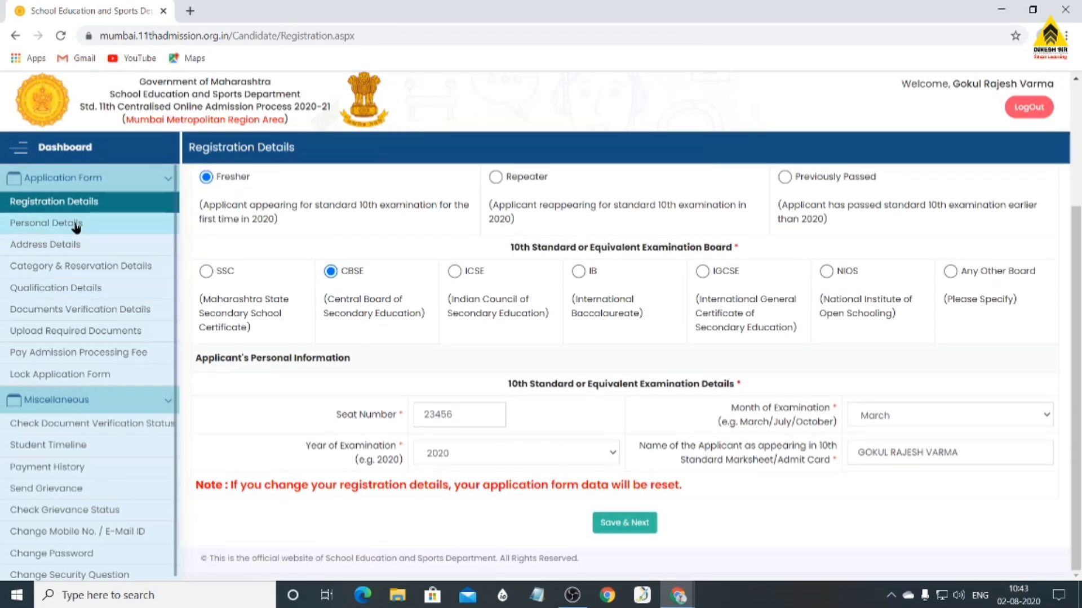
{"action": "left_click", "coordinate": [76, 224]}
{"action": "left_click", "coordinate": [860, 240]}
{"action": "type", "text": "ASHA"}
{"action": "key", "text": "Tab"}
{"action": "key", "text": "m"}
{"action": "key", "text": "Tab"}
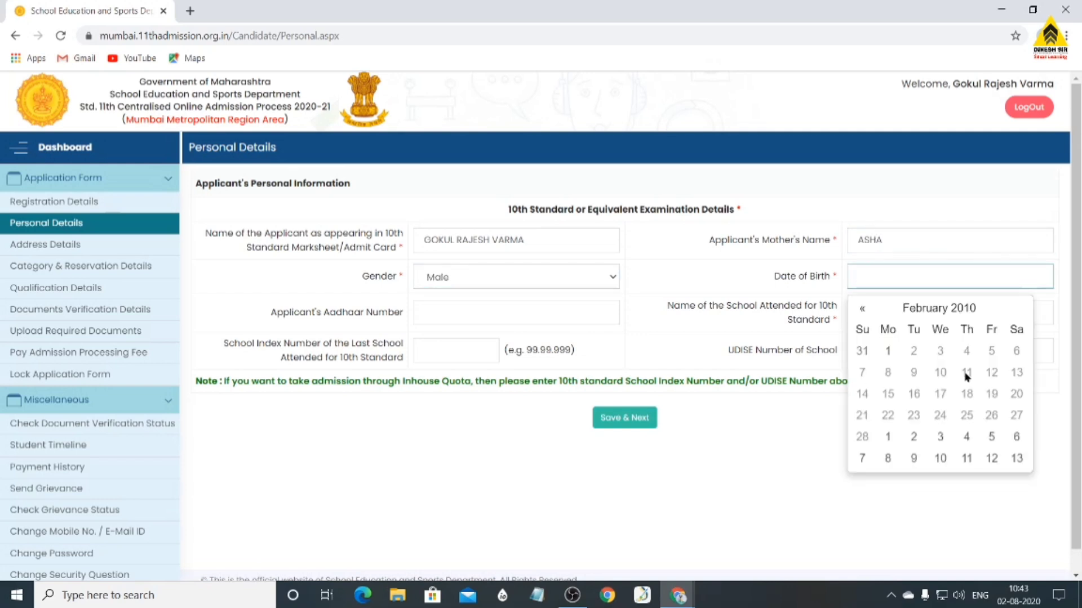
Step: Set the date of birth to 2 March 2005
{"action": "left_click", "coordinate": [955, 310]}
{"action": "left_click", "coordinate": [955, 311]}
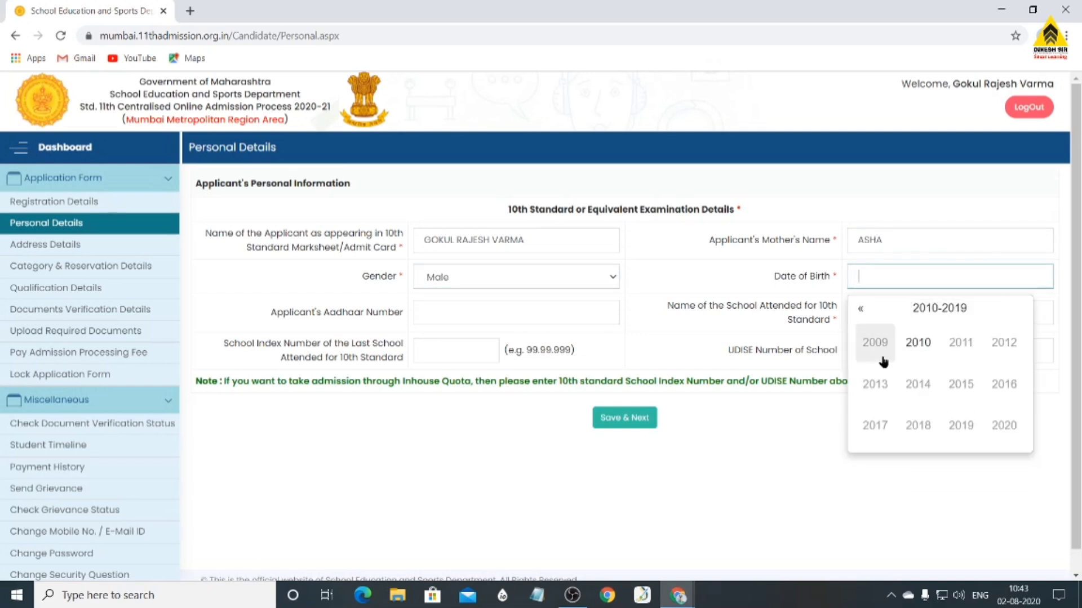
{"action": "left_click", "coordinate": [860, 309]}
{"action": "left_click", "coordinate": [961, 383]}
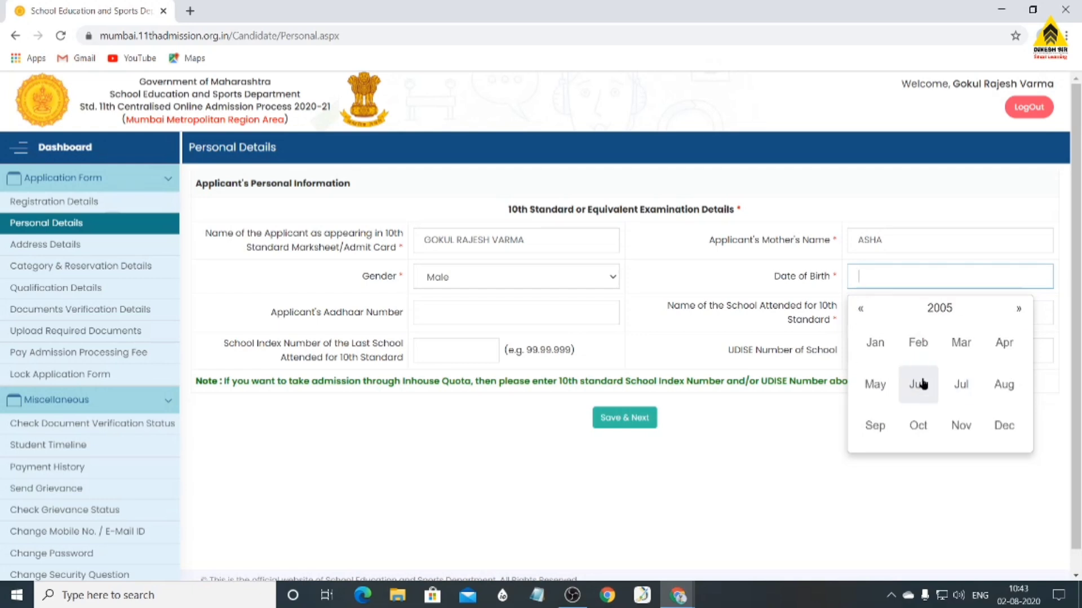
{"action": "left_click", "coordinate": [961, 344]}
{"action": "left_click", "coordinate": [939, 351]}
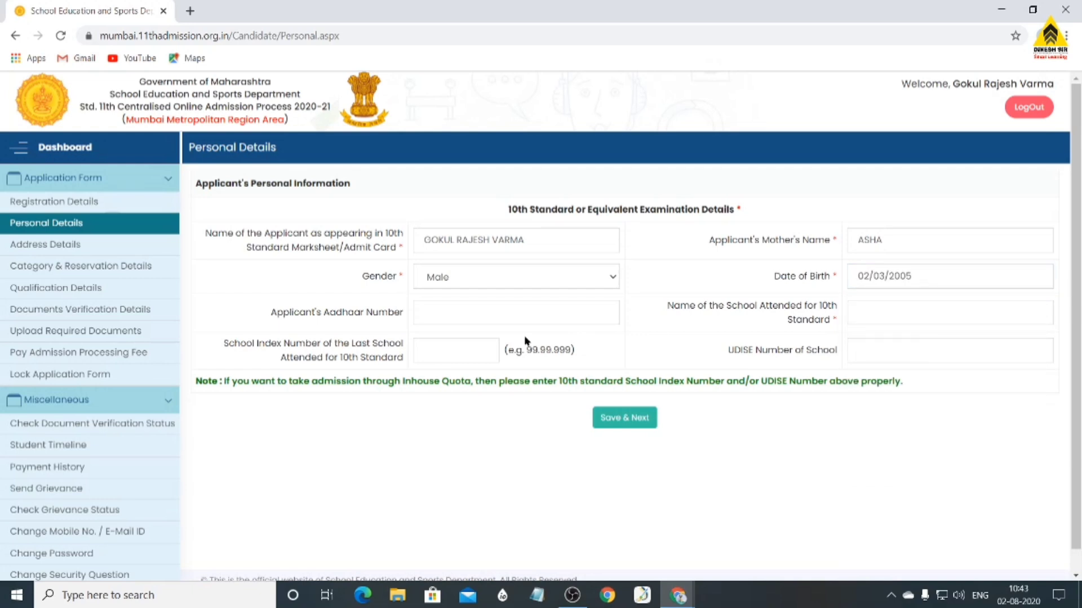
Step: Enter the Aadhaar number, school name 'ST XAVIER'S HIGH SCHOO' and school index 3602154
{"action": "left_click", "coordinate": [459, 312]}
{"action": "left_click", "coordinate": [887, 317]}
{"action": "type", "text": "ST XAVIER"}
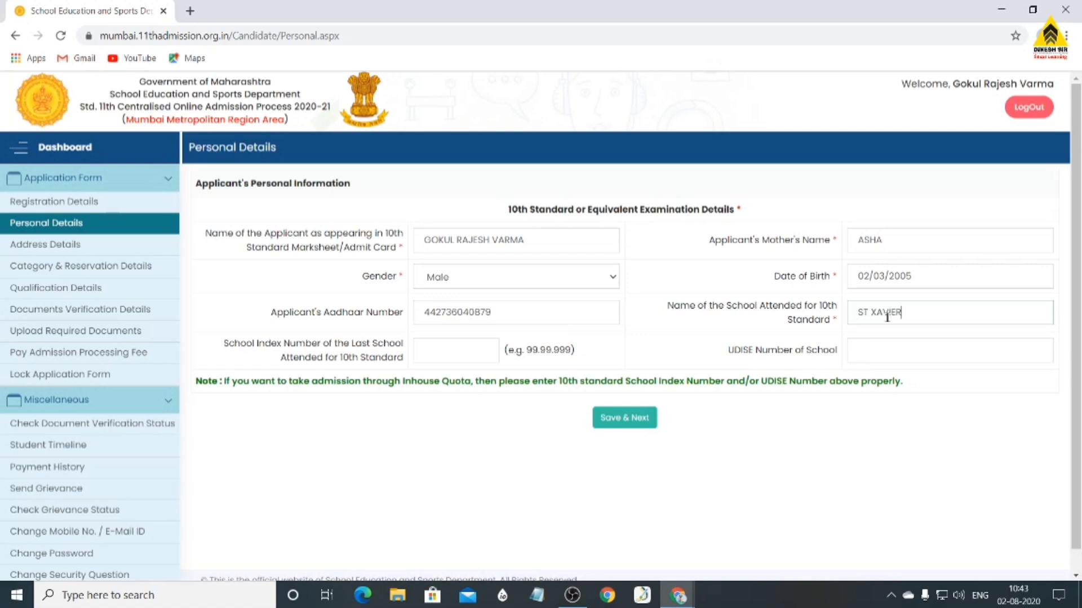
{"action": "type", "text": "'S HIGH SCHOOL"}
{"action": "left_click", "coordinate": [439, 349]}
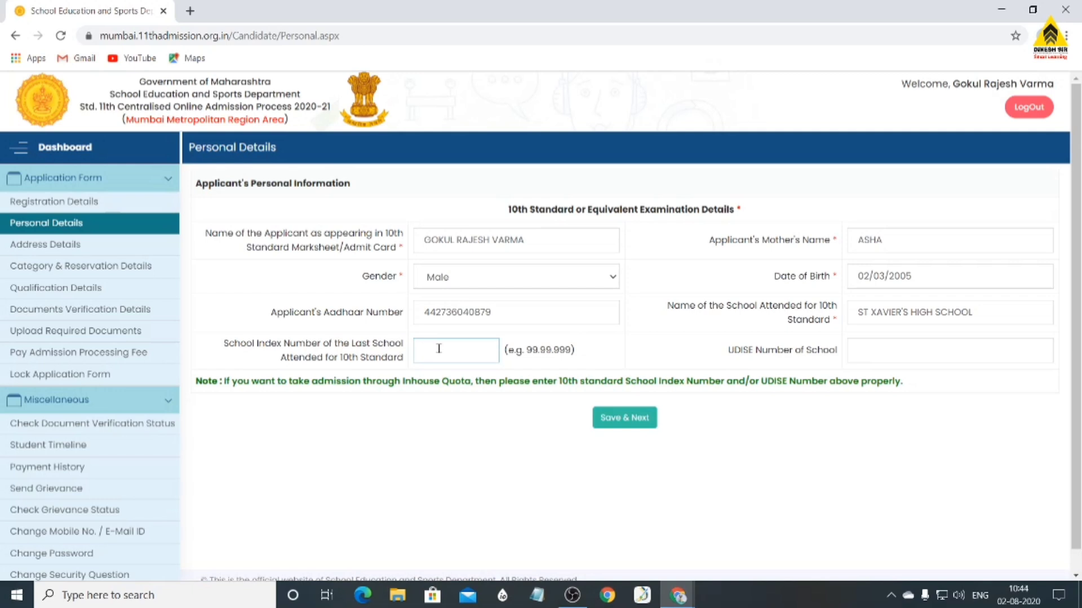
{"action": "type", "text": "3602154"}
{"action": "left_click", "coordinate": [534, 397]}
Step: Clear the school index, remove the rejected Aadhaar number, and save the personal details
{"action": "double_click", "coordinate": [459, 349]}
{"action": "key", "text": "BackSpace"}
{"action": "left_click", "coordinate": [620, 418]}
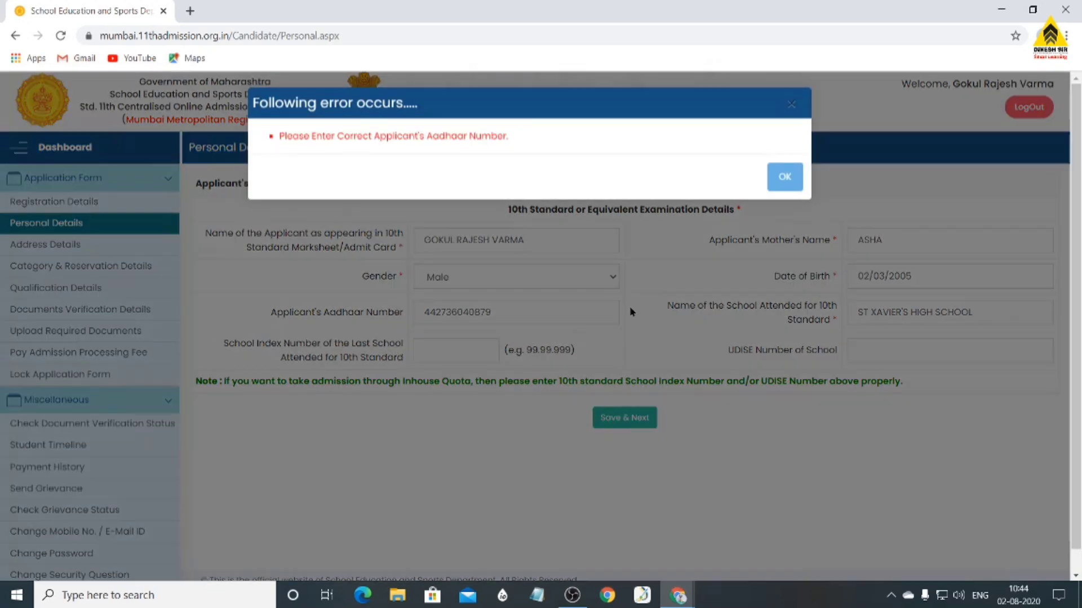
{"action": "left_click", "coordinate": [783, 177]}
{"action": "left_click_drag", "start_coordinate": [500, 311], "coordinate": [264, 332]}
{"action": "key", "text": "BackSpace"}
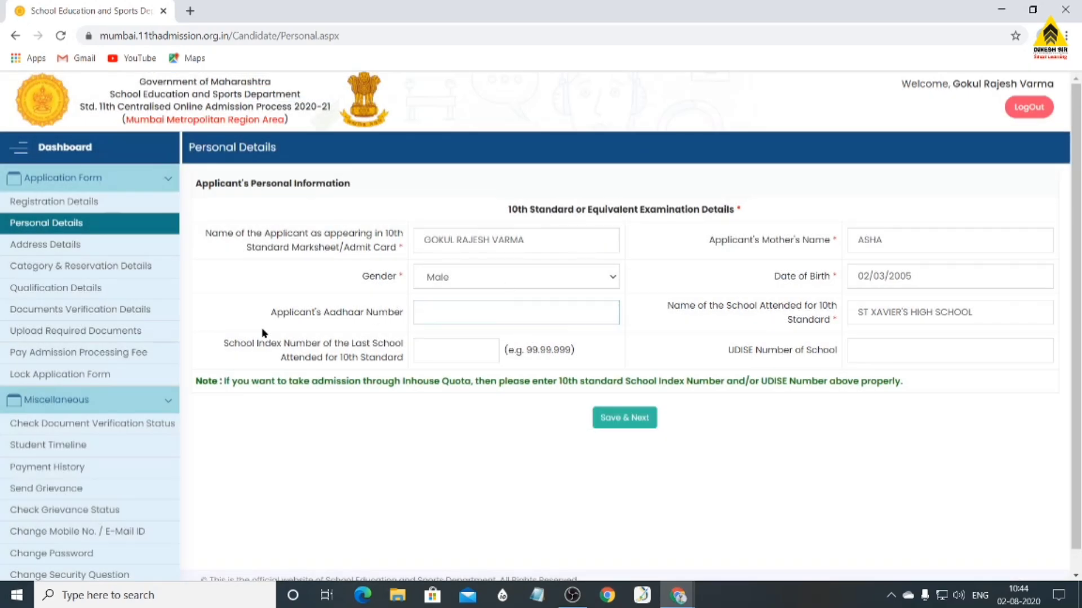
{"action": "left_click", "coordinate": [644, 423]}
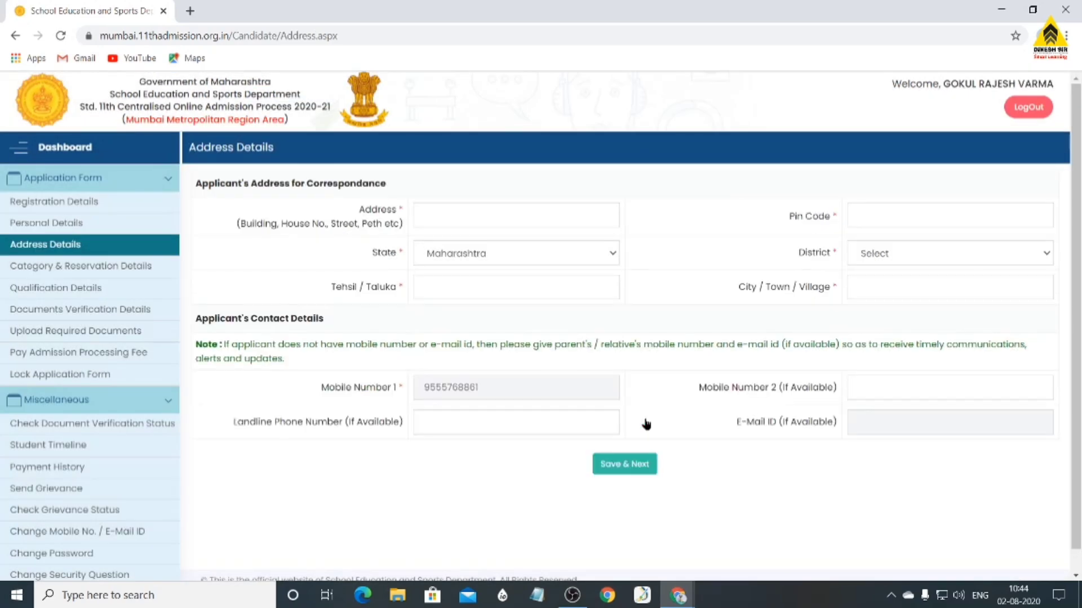
Step: Enter the correspondence address and its pin code
{"action": "left_click", "coordinate": [454, 215]}
{"action": "type", "text": "MALAD"}
{"action": "key", "text": "Tab"}
{"action": "type", "text": "00097"}
{"action": "key", "text": "Tab"}
{"action": "left_click", "coordinate": [855, 214]}
{"action": "type", "text": "4"}
Step: Set the district to Mumbai Suburban, fill in taluka and city, and save
{"action": "left_click", "coordinate": [886, 255]}
{"action": "left_click", "coordinate": [901, 536]}
{"action": "left_click", "coordinate": [485, 281]}
{"action": "type", "text": "BORIVALI"}
{"action": "key", "text": "Tab"}
{"action": "type", "text": "MALAD"}
{"action": "key", "text": "Tab"}
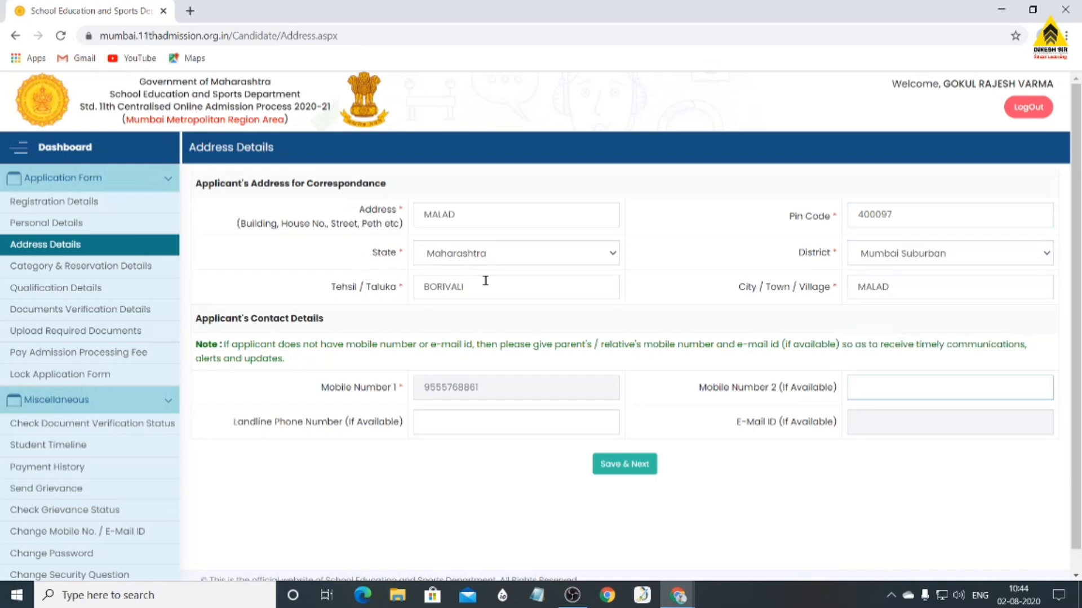
{"action": "left_click", "coordinate": [623, 466]}
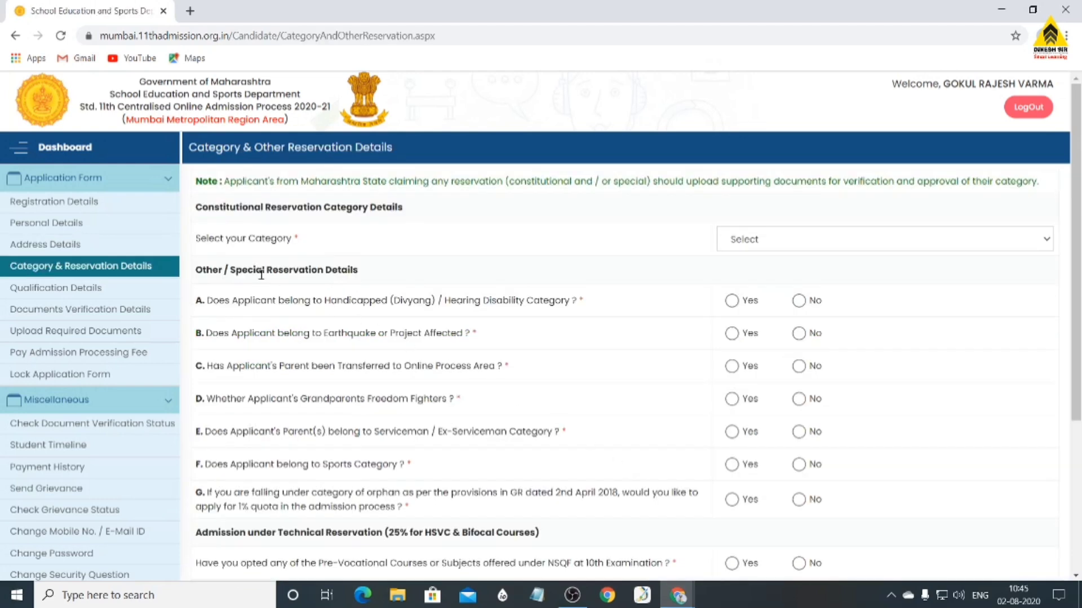
Step: Try the SC category with a caste certificate issued in Maharashtra
{"action": "left_click", "coordinate": [782, 246]}
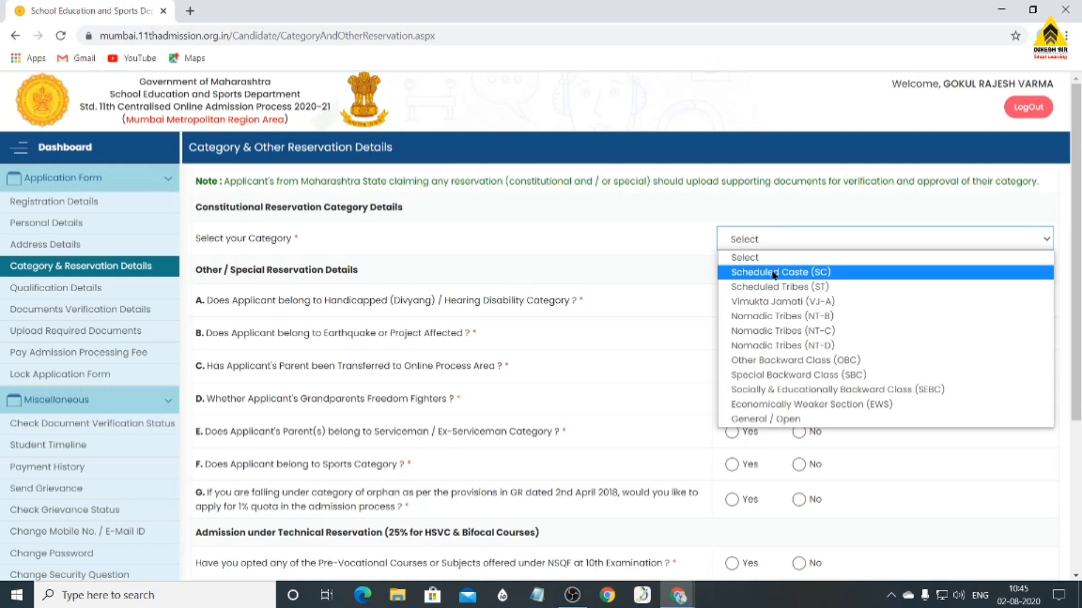
{"action": "left_click", "coordinate": [821, 274]}
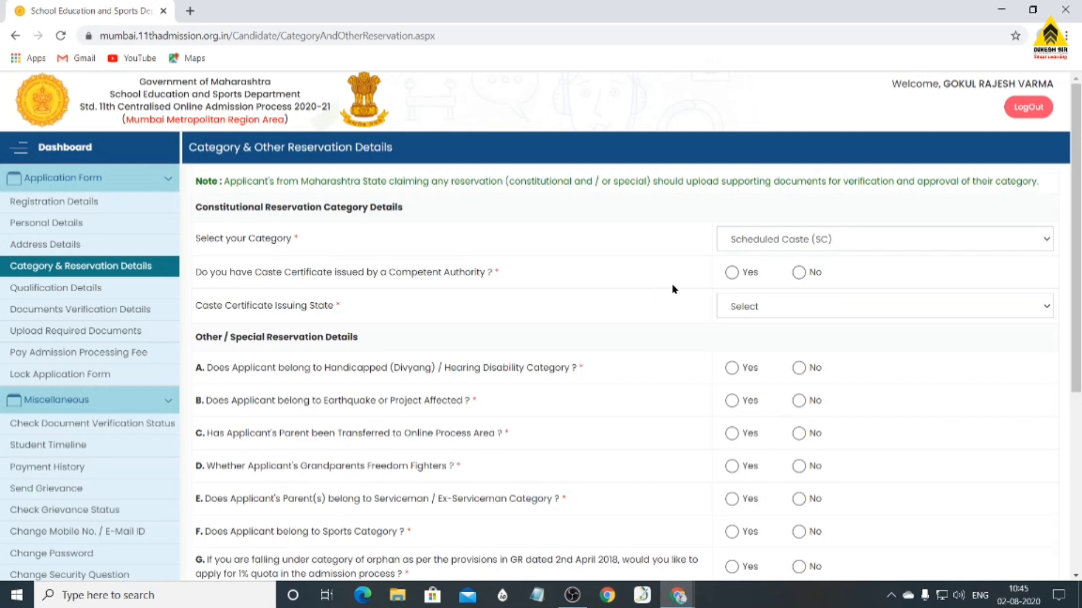
{"action": "left_click", "coordinate": [733, 273]}
{"action": "left_click", "coordinate": [751, 306]}
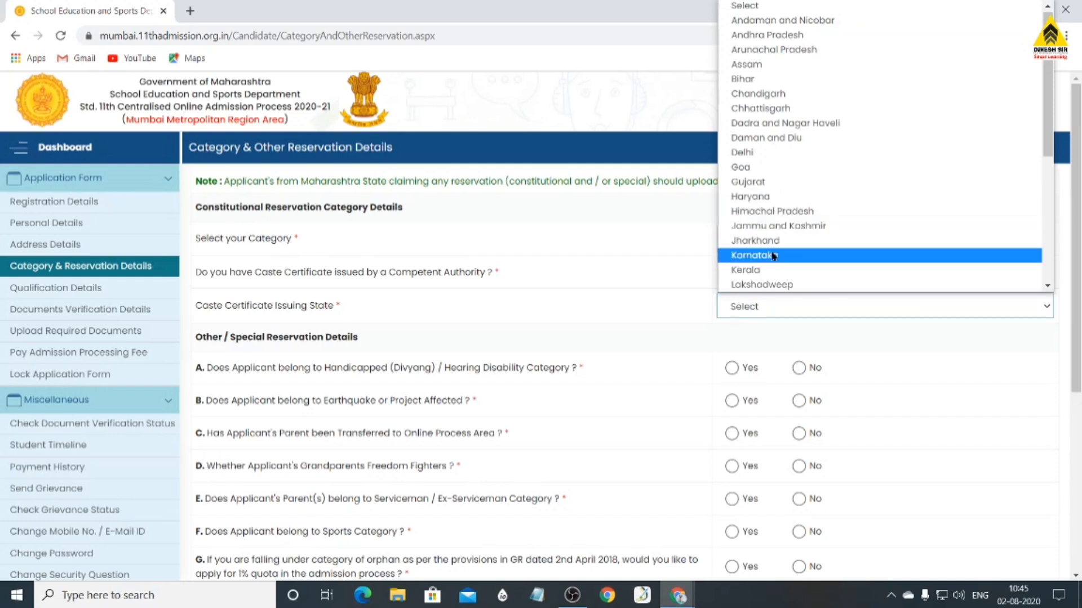
{"action": "scroll", "coordinate": [773, 242], "scroll_direction": "down", "scroll_amount": 3}
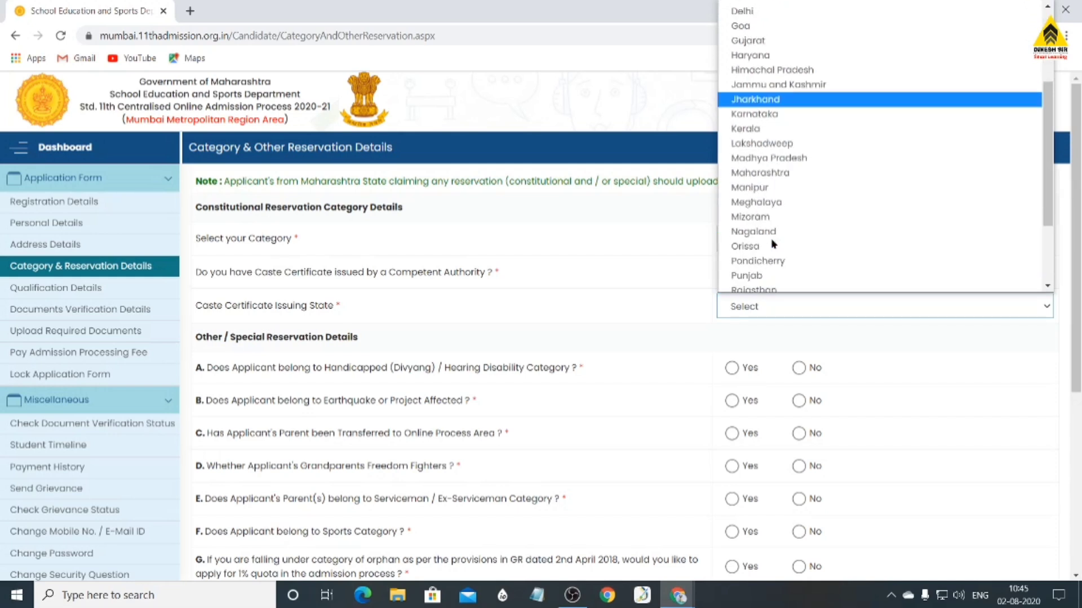
{"action": "left_click", "coordinate": [771, 174]}
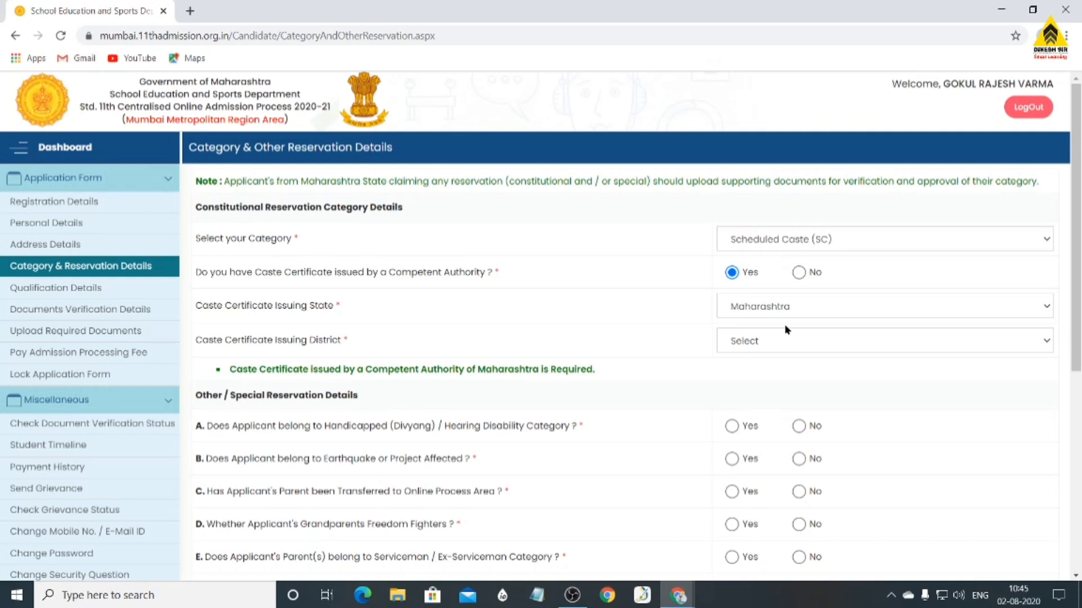
Step: Try ST, then OBC with a Maharashtra, Mumbai Suburban certificate, before settling on General / Open
{"action": "left_click", "coordinate": [778, 242]}
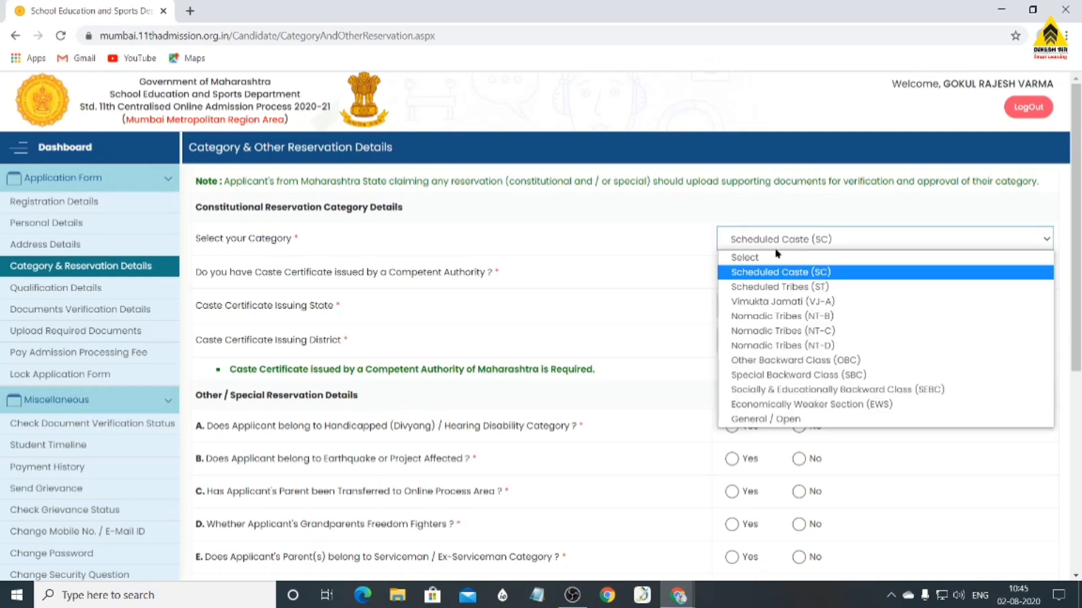
{"action": "left_click", "coordinate": [776, 286]}
{"action": "left_click", "coordinate": [827, 241]}
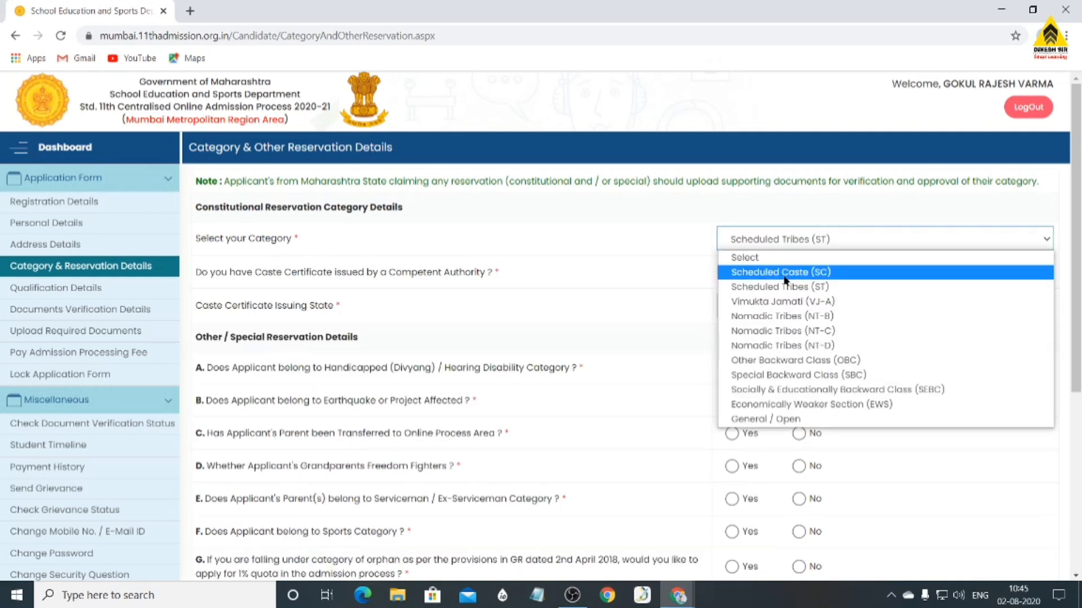
{"action": "left_click", "coordinate": [788, 361]}
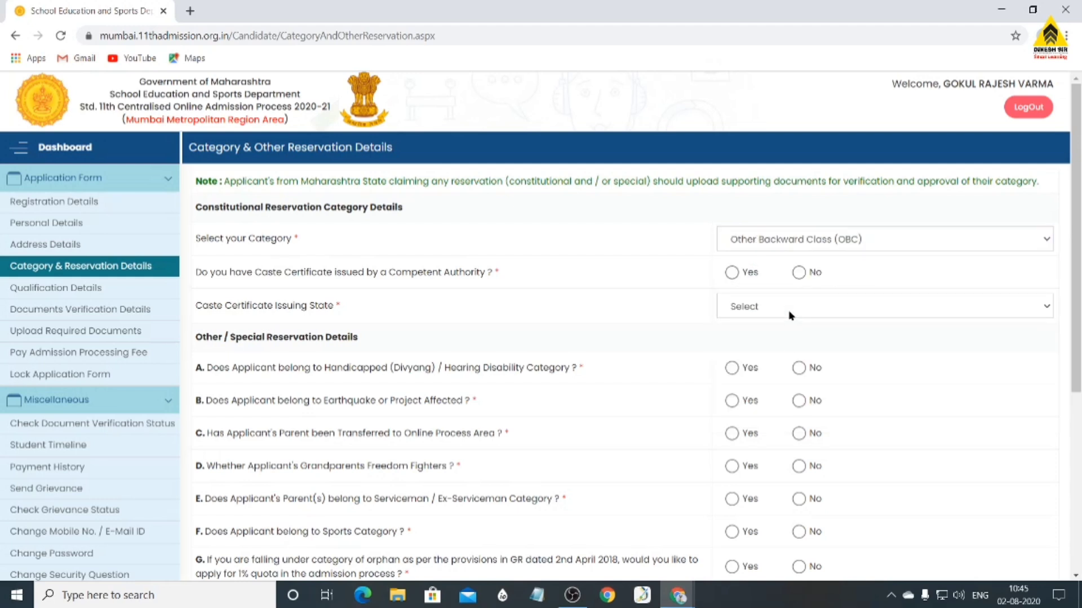
{"action": "left_click", "coordinate": [733, 273]}
{"action": "left_click", "coordinate": [759, 305]}
{"action": "scroll", "coordinate": [767, 285], "scroll_direction": "down", "scroll_amount": 5}
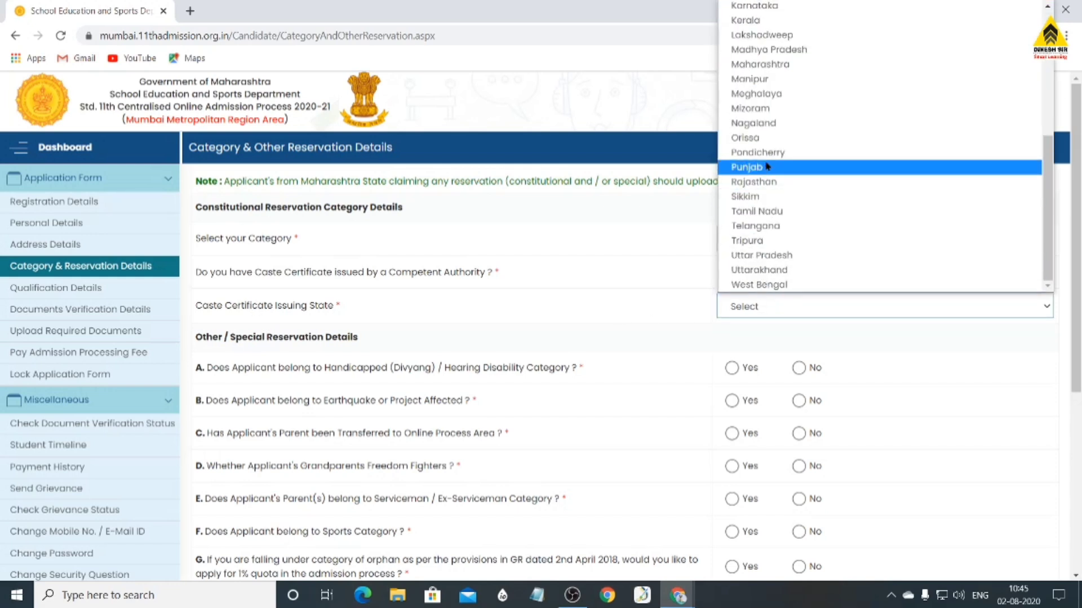
{"action": "left_click", "coordinate": [778, 64]}
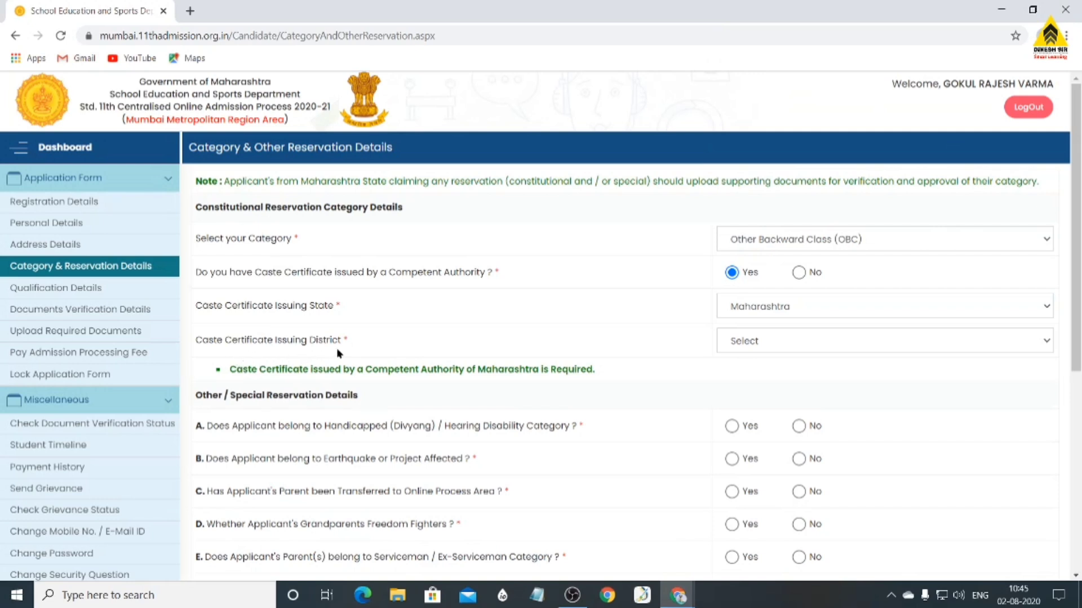
{"action": "left_click", "coordinate": [760, 340]}
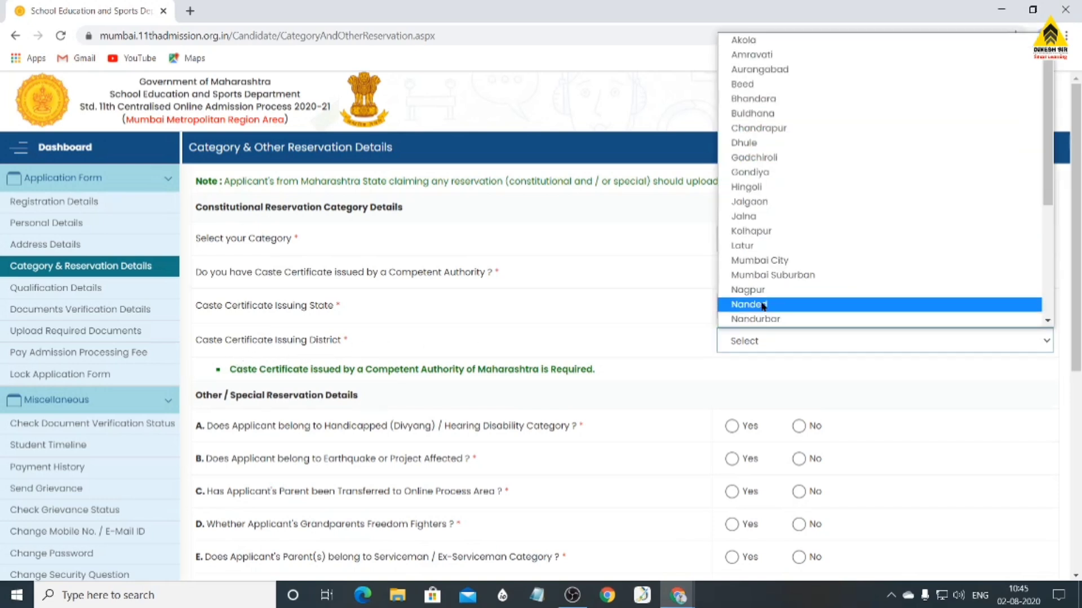
{"action": "left_click", "coordinate": [766, 282]}
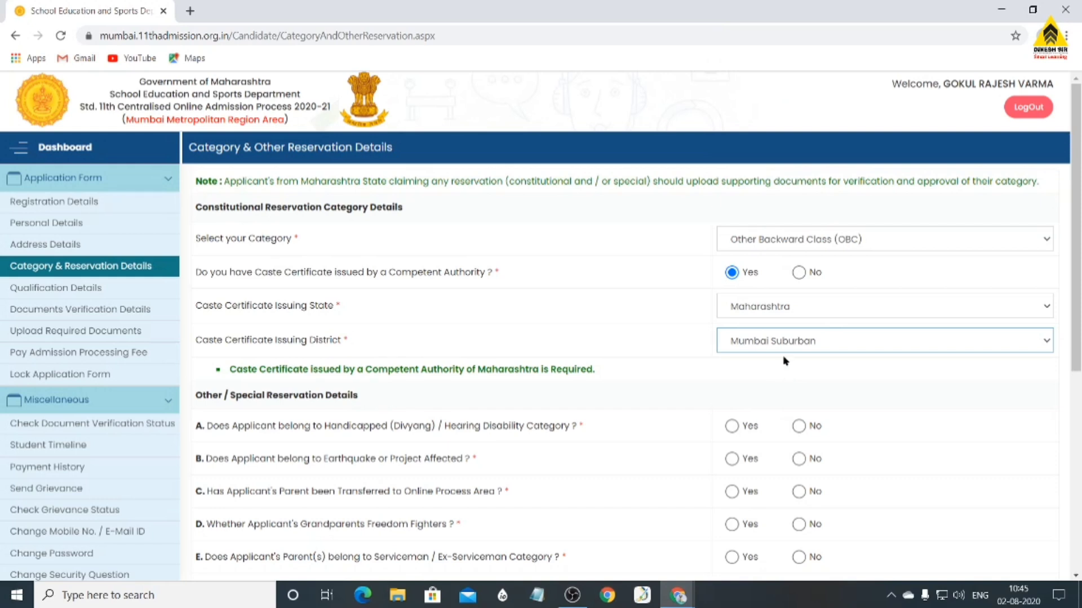
{"action": "left_click", "coordinate": [765, 241]}
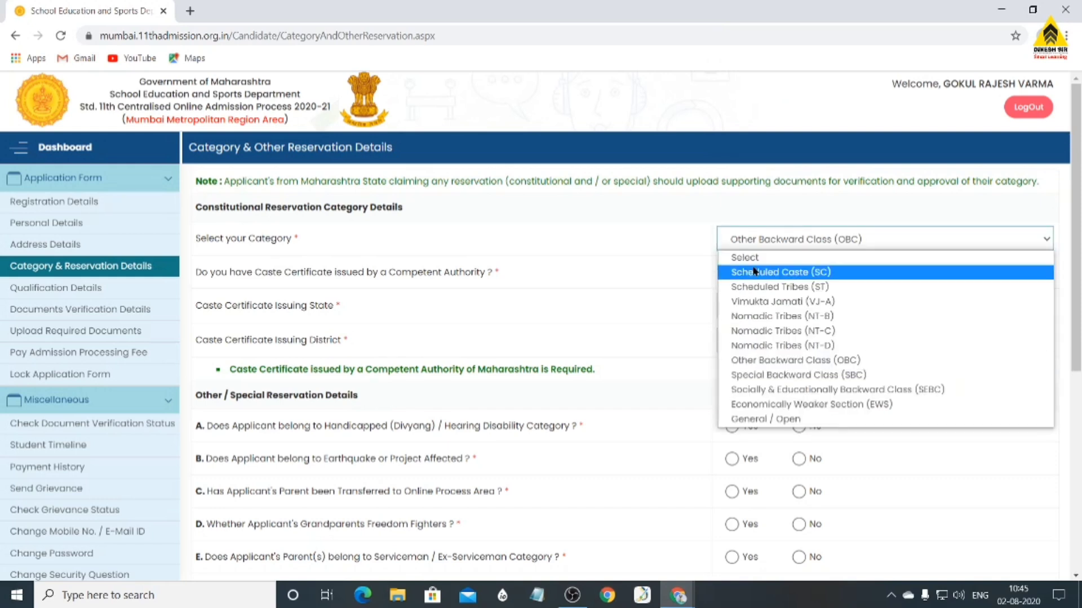
{"action": "left_click", "coordinate": [766, 418]}
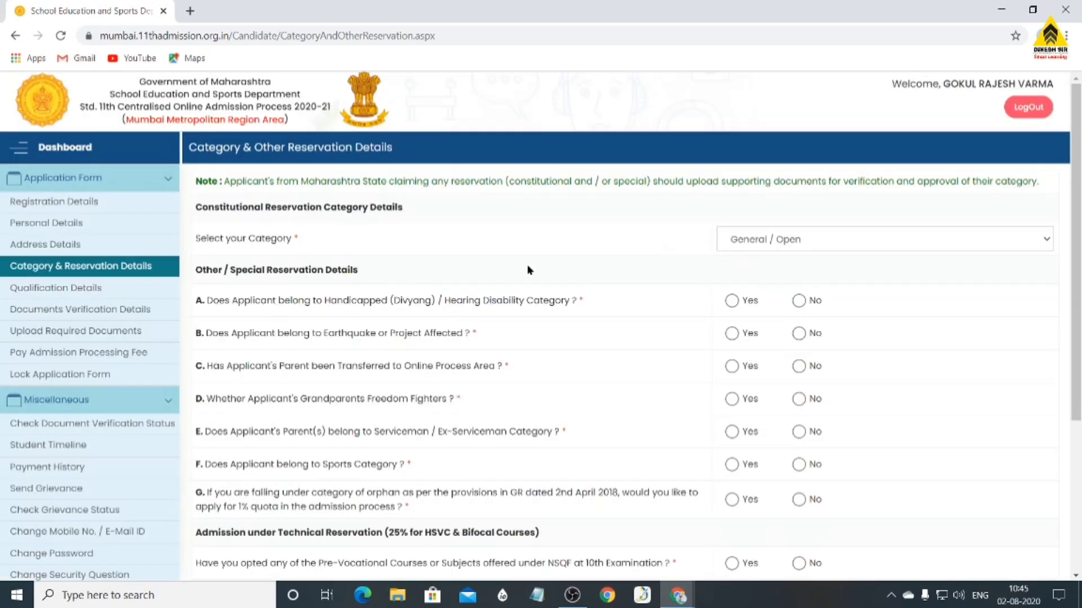
Step: Answer No to the handicapped, serviceman, sports, orphan-quota and NSQF pre-vocational questions
{"action": "left_click", "coordinate": [799, 300]}
{"action": "left_click", "coordinate": [798, 431]}
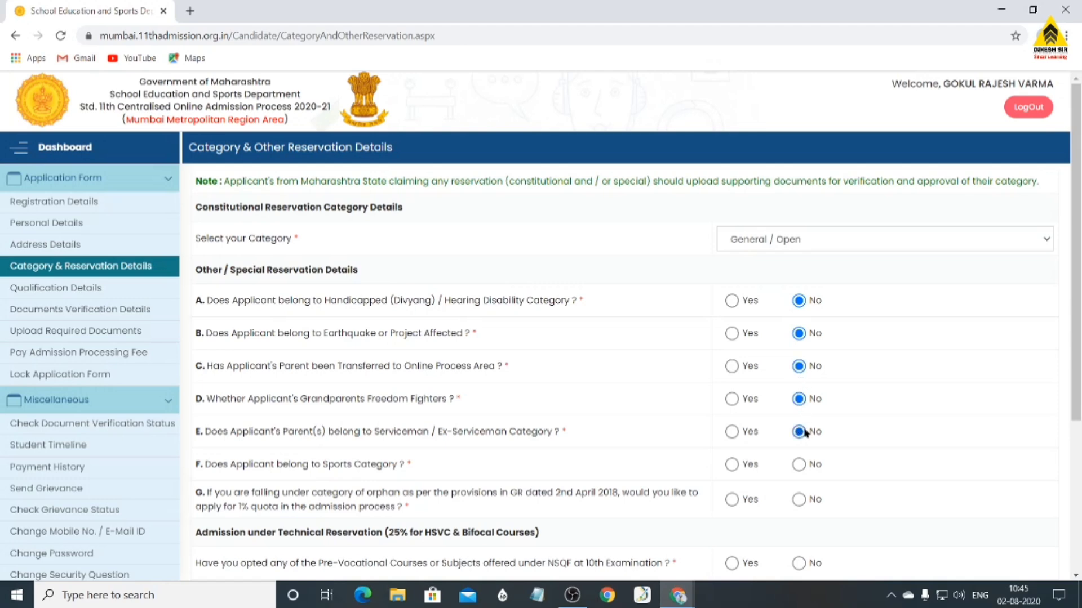
{"action": "scroll", "coordinate": [800, 432], "scroll_direction": "down", "scroll_amount": 2}
{"action": "left_click", "coordinate": [799, 322]}
{"action": "left_click", "coordinate": [799, 358]}
{"action": "scroll", "coordinate": [809, 405], "scroll_direction": "down", "scroll_amount": 2}
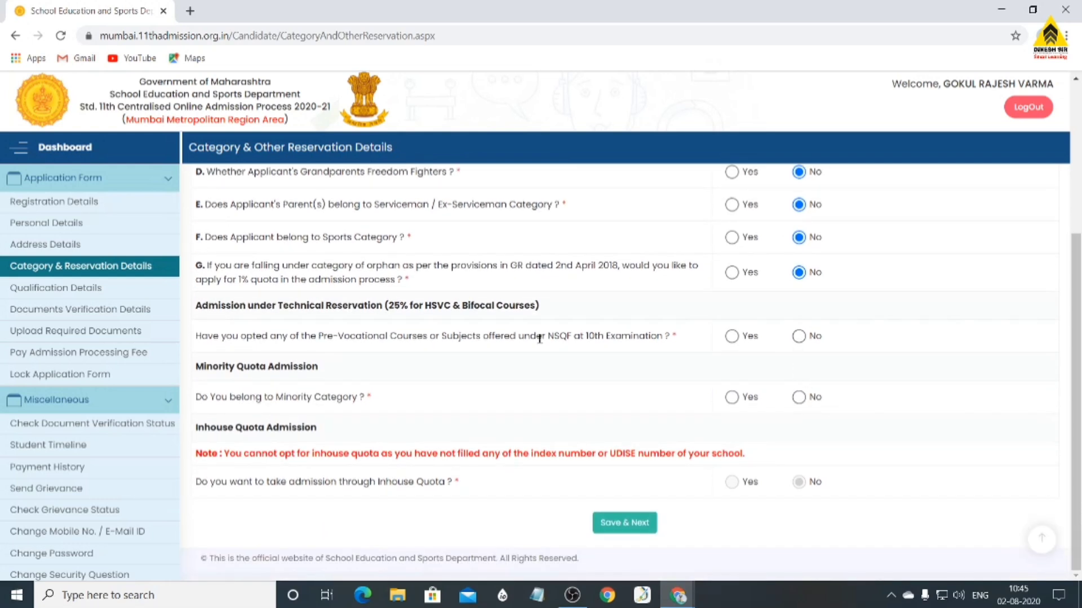
{"action": "left_click_drag", "start_coordinate": [195, 303], "coordinate": [672, 345]}
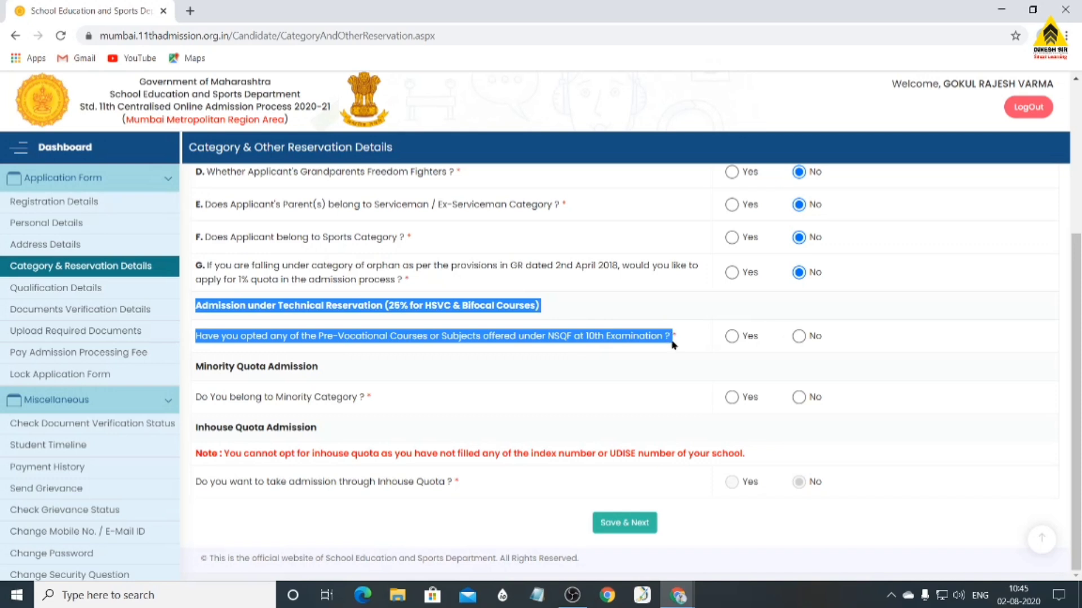
{"action": "left_click", "coordinate": [800, 336]}
{"action": "left_click", "coordinate": [731, 336]}
{"action": "left_click", "coordinate": [799, 336]}
{"action": "left_click", "coordinate": [197, 401]}
{"action": "left_click_drag", "start_coordinate": [196, 401], "coordinate": [366, 397]}
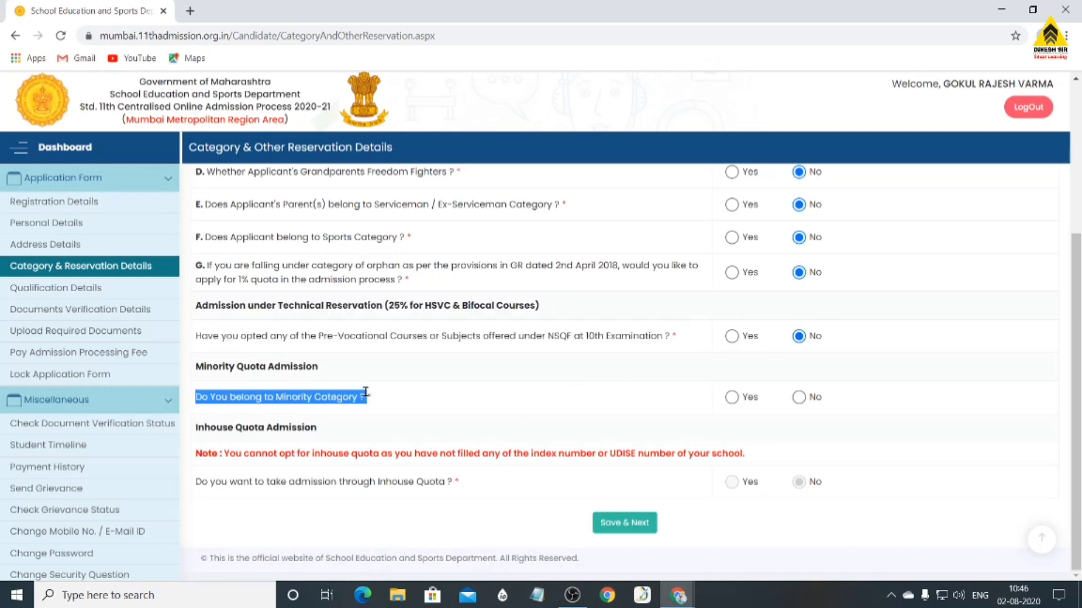
Step: Mark minority Yes and try Gujarati, Hindi and Sindhi as linguistic minority, then clear it
{"action": "left_click", "coordinate": [730, 398]}
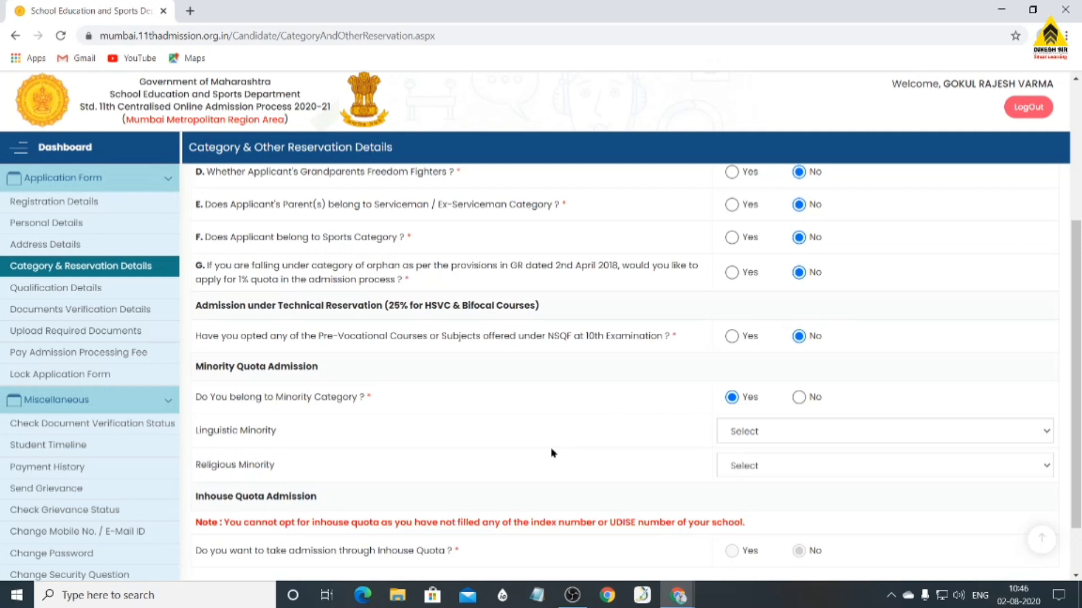
{"action": "left_click", "coordinate": [741, 435]}
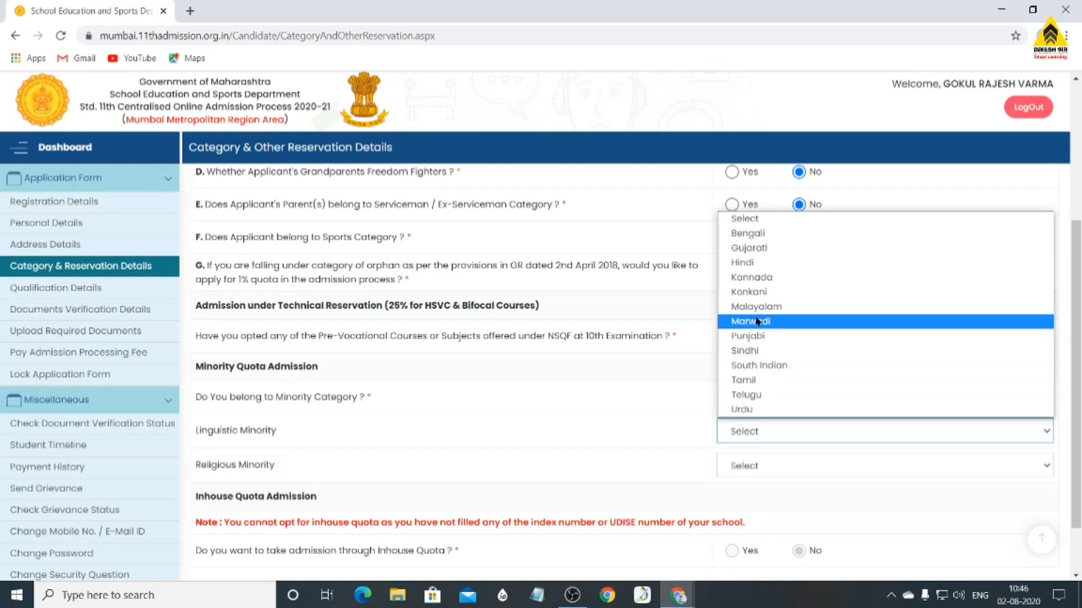
{"action": "left_click", "coordinate": [753, 254]}
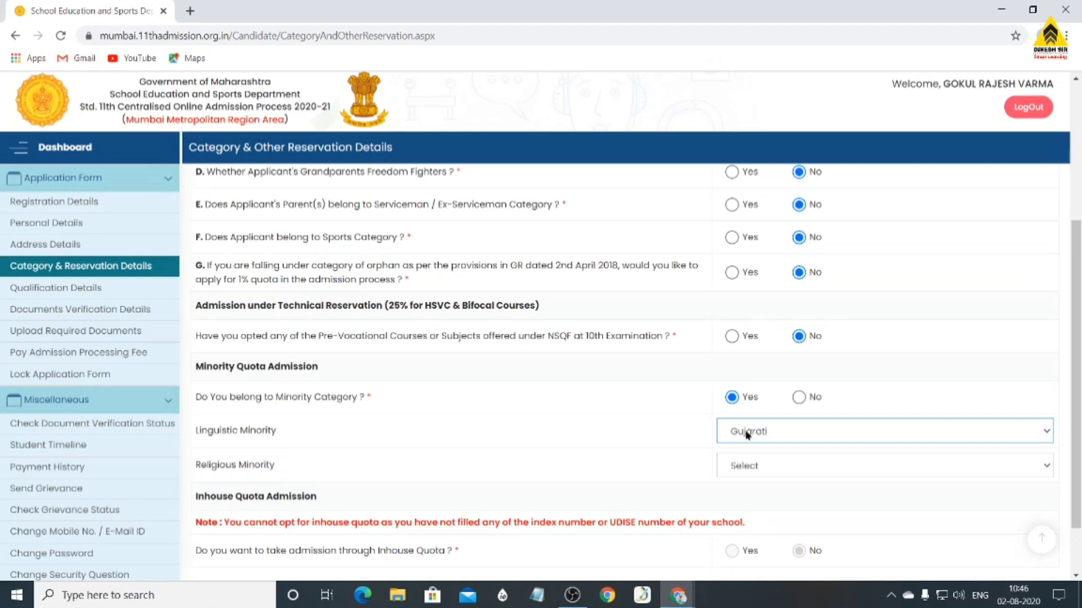
{"action": "left_click", "coordinate": [747, 435]}
{"action": "left_click", "coordinate": [755, 269]}
{"action": "left_click", "coordinate": [772, 431]}
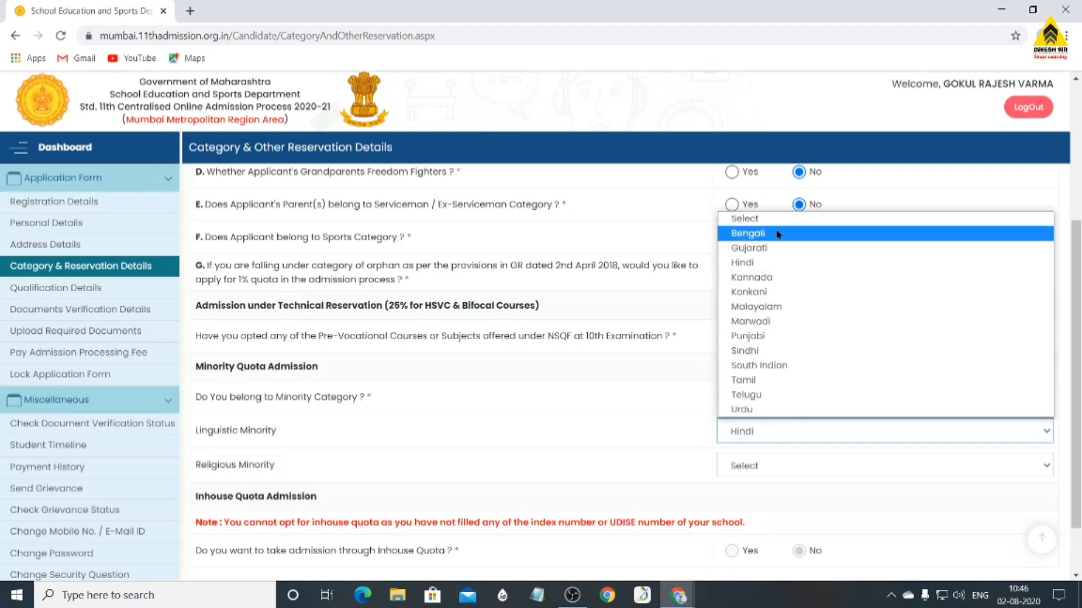
{"action": "left_click", "coordinate": [755, 352]}
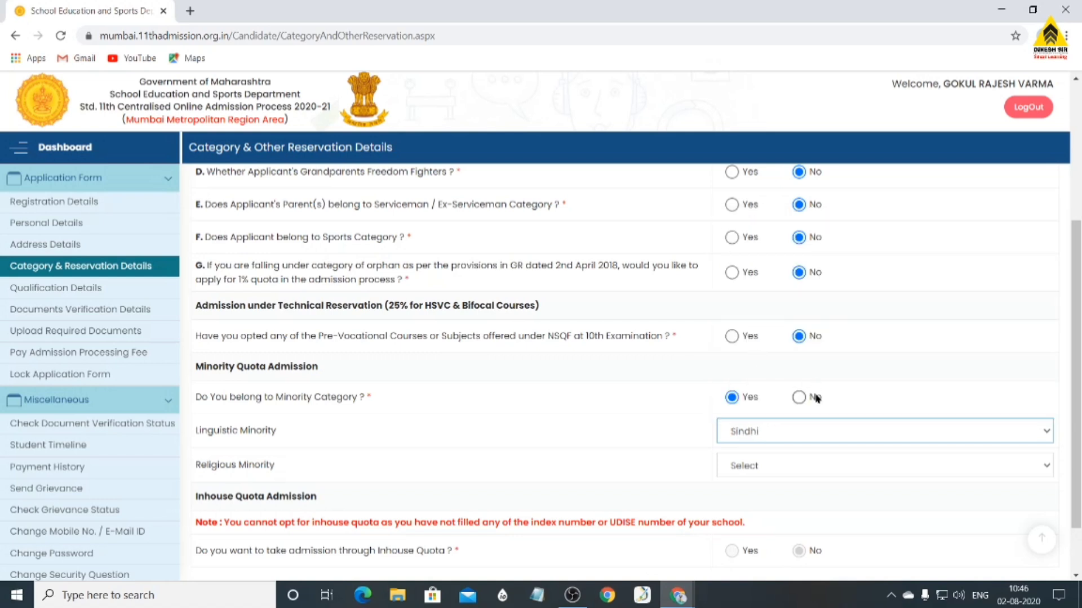
{"action": "left_click", "coordinate": [786, 437]}
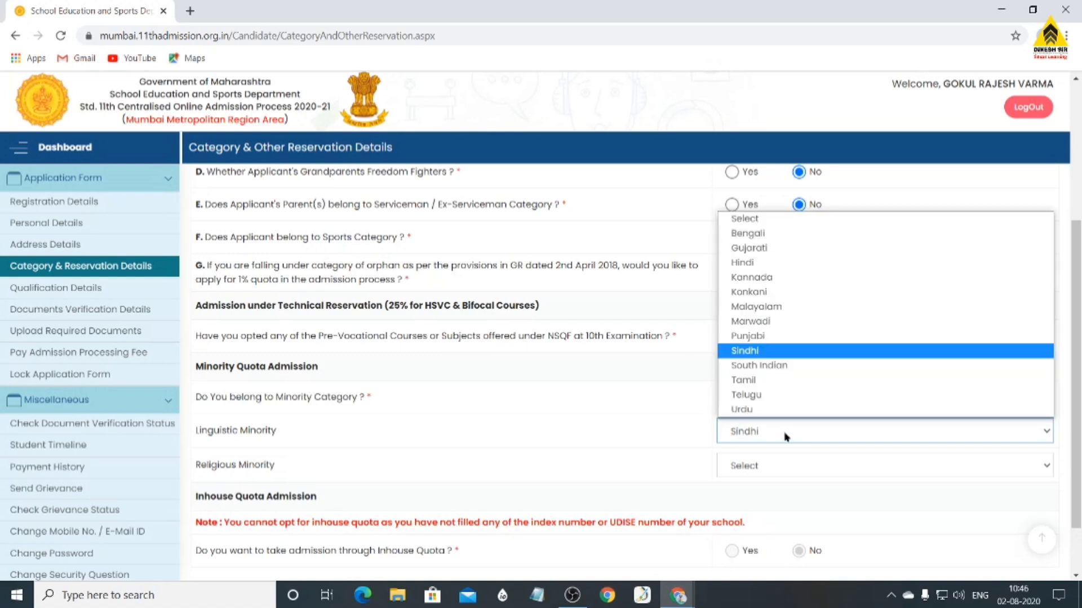
{"action": "left_click", "coordinate": [768, 219]}
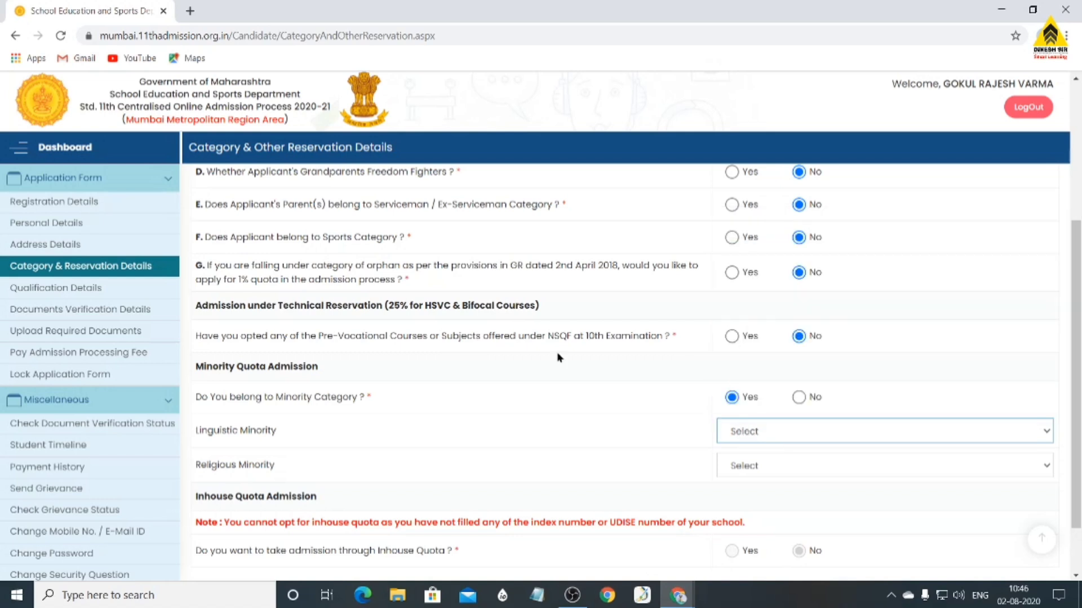
Step: Pick Muslim as religious minority, then switch the minority answer to No
{"action": "left_click", "coordinate": [747, 472]}
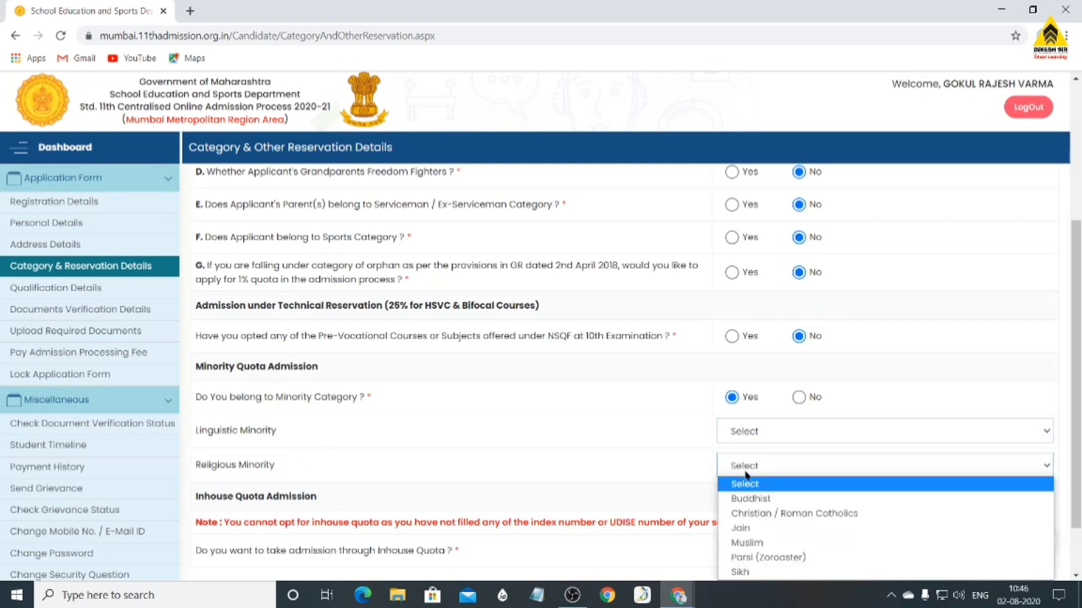
{"action": "left_click", "coordinate": [745, 544]}
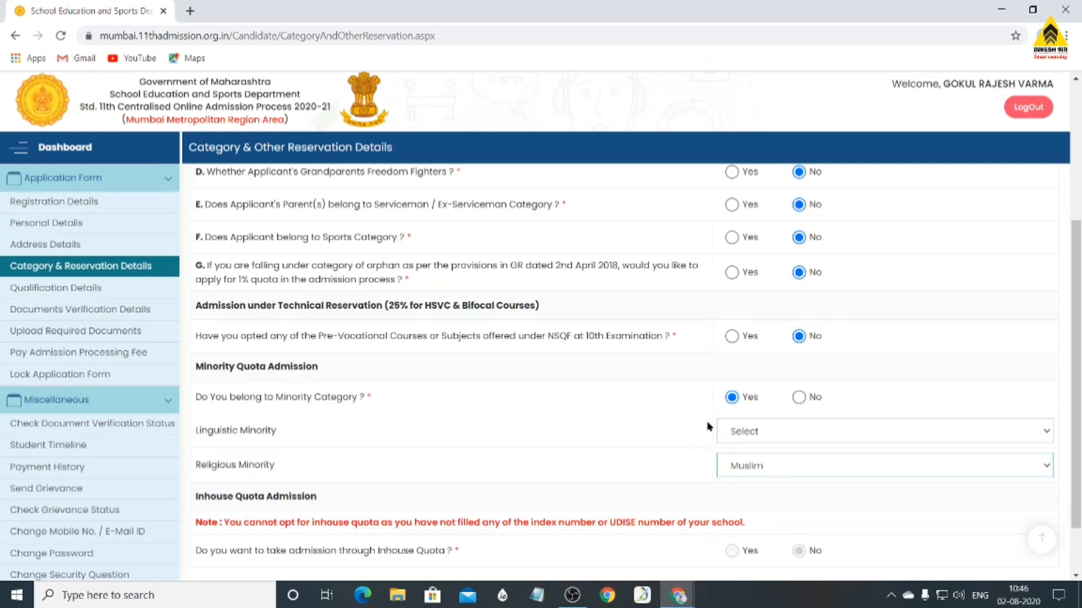
{"action": "left_click", "coordinate": [799, 397]}
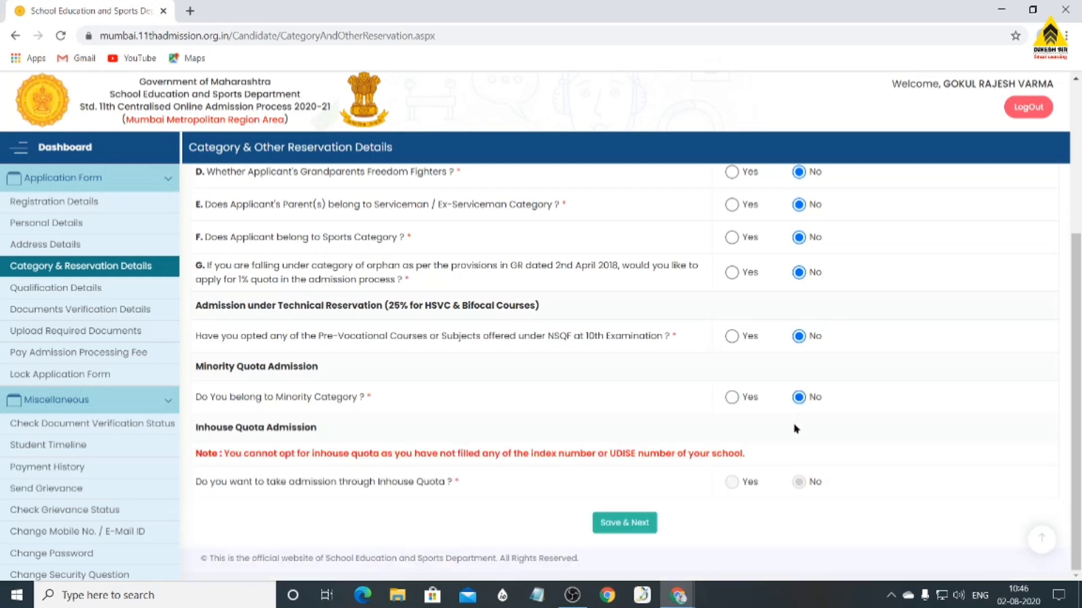
{"action": "left_click_drag", "start_coordinate": [207, 482], "coordinate": [482, 484]}
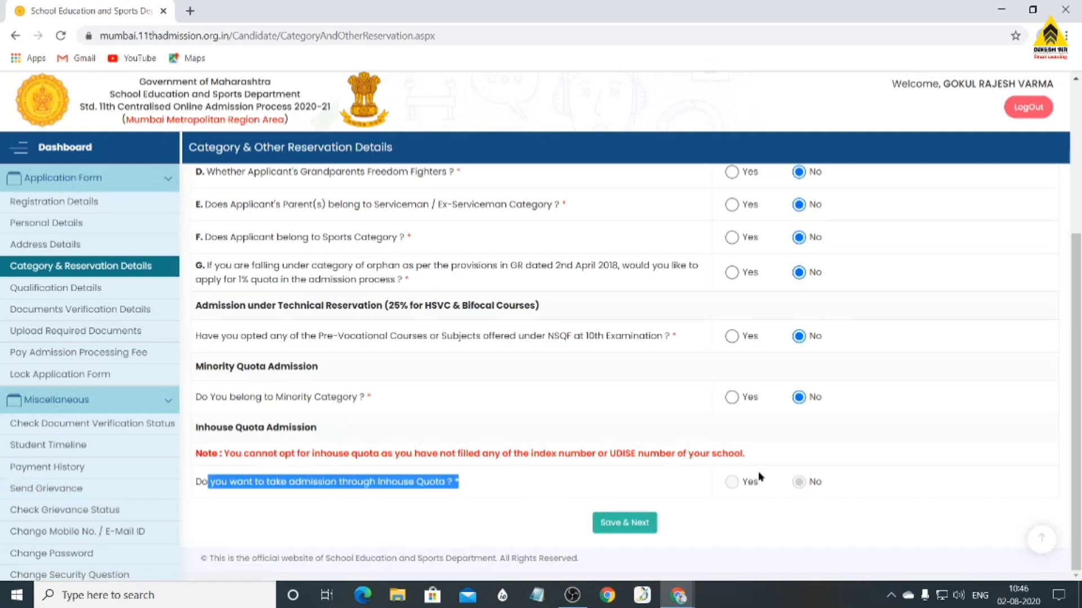
Step: Save the category details, then set Passing Status to Passed with English and Science answered Yes
{"action": "left_click", "coordinate": [635, 524]}
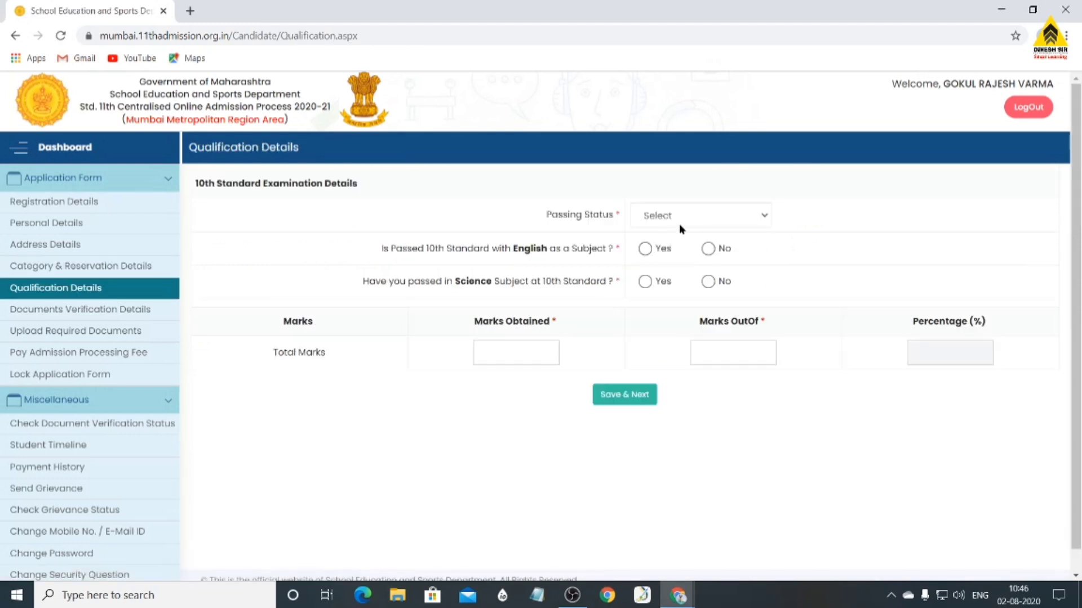
{"action": "left_click", "coordinate": [679, 224]}
{"action": "left_click", "coordinate": [681, 249]}
{"action": "left_click", "coordinate": [656, 251]}
Step: Enter 450 marks obtained out of 500 total and save the qualification details
{"action": "left_click", "coordinate": [525, 346]}
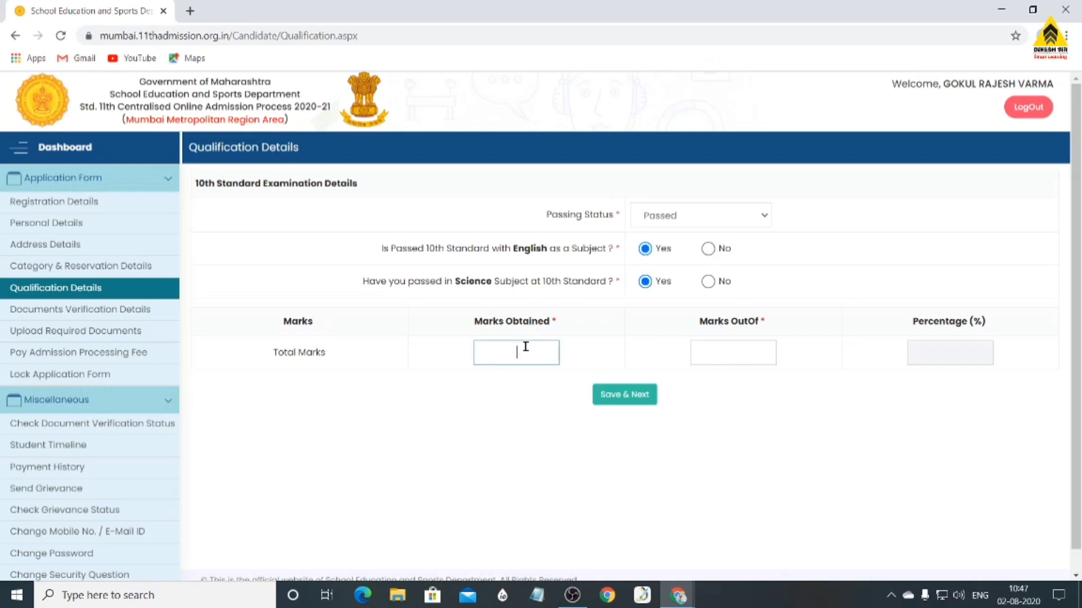
{"action": "type", "text": "450"}
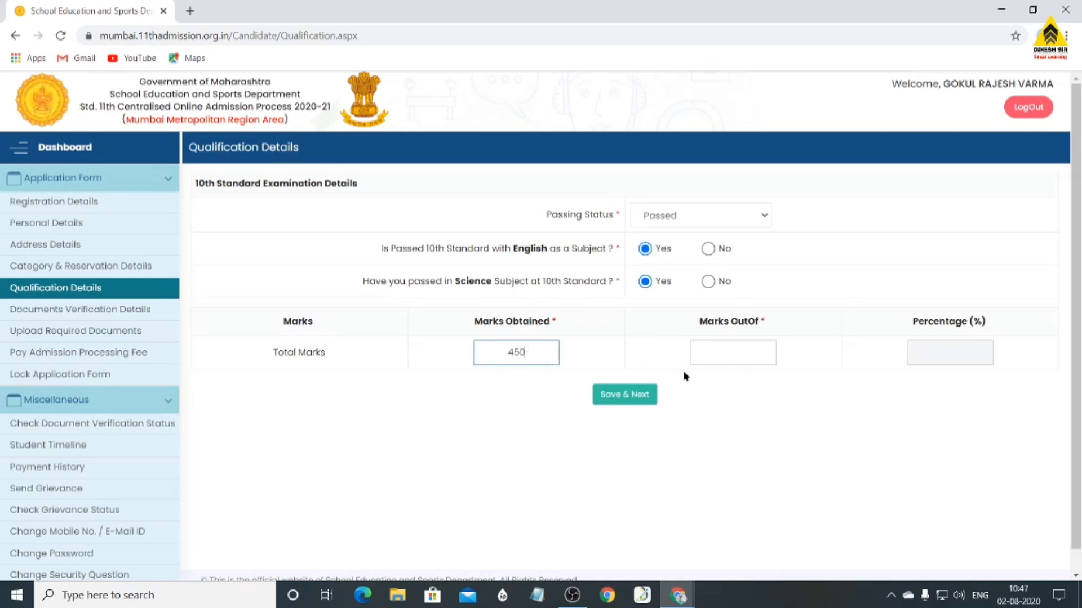
{"action": "left_click", "coordinate": [728, 358]}
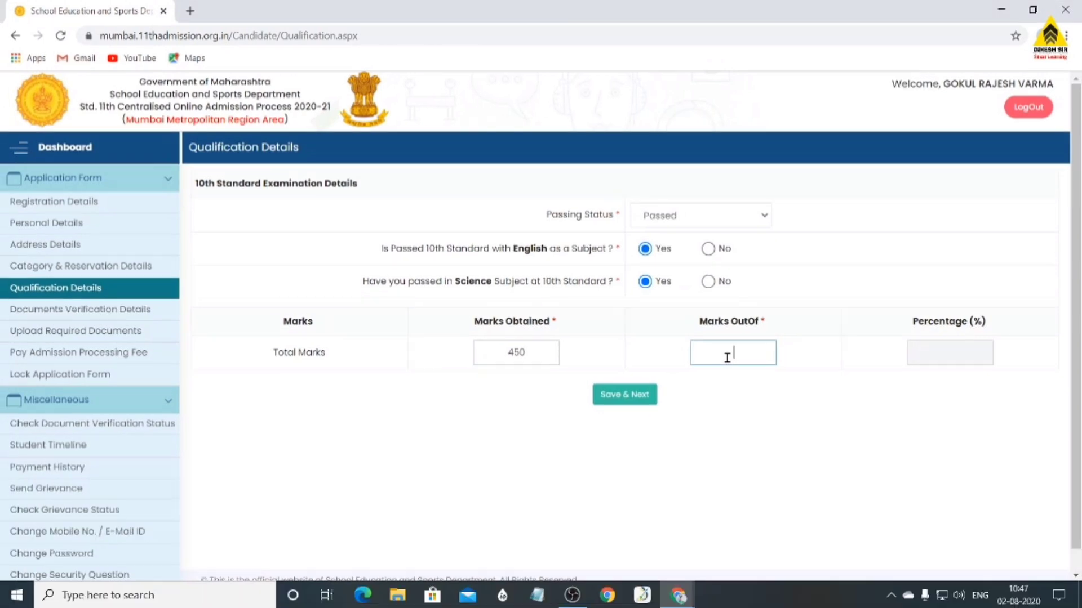
{"action": "type", "text": "00"}
{"action": "left_click", "coordinate": [624, 395]}
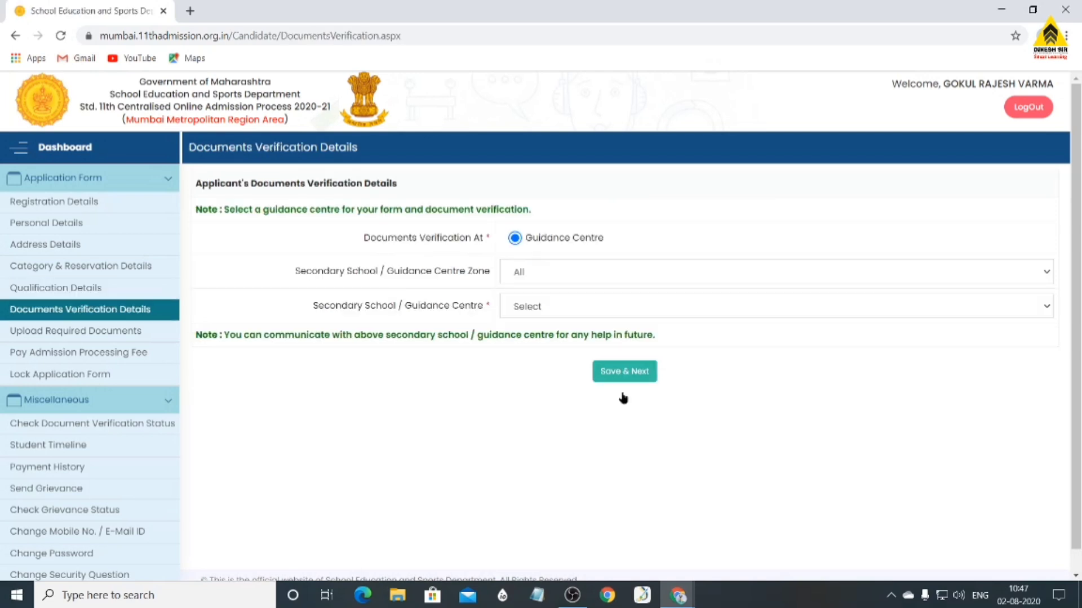
Step: Assign verification to the Malad (W) Children Welfare Centre in the Mumbai Mahanagar Area - Mumbai West zone
{"action": "left_click", "coordinate": [522, 273]}
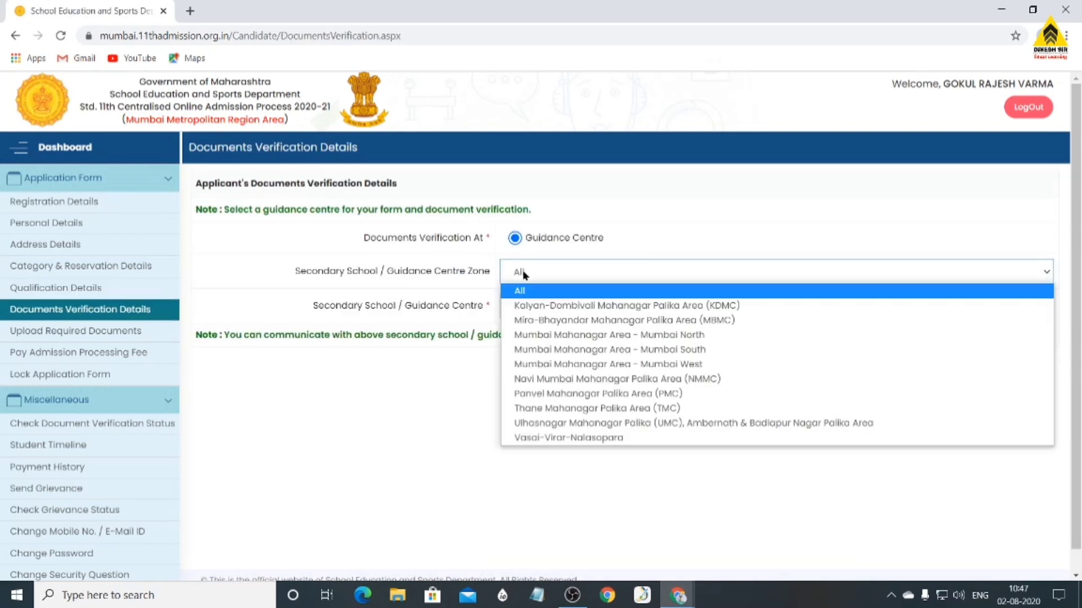
{"action": "left_click", "coordinate": [567, 364]}
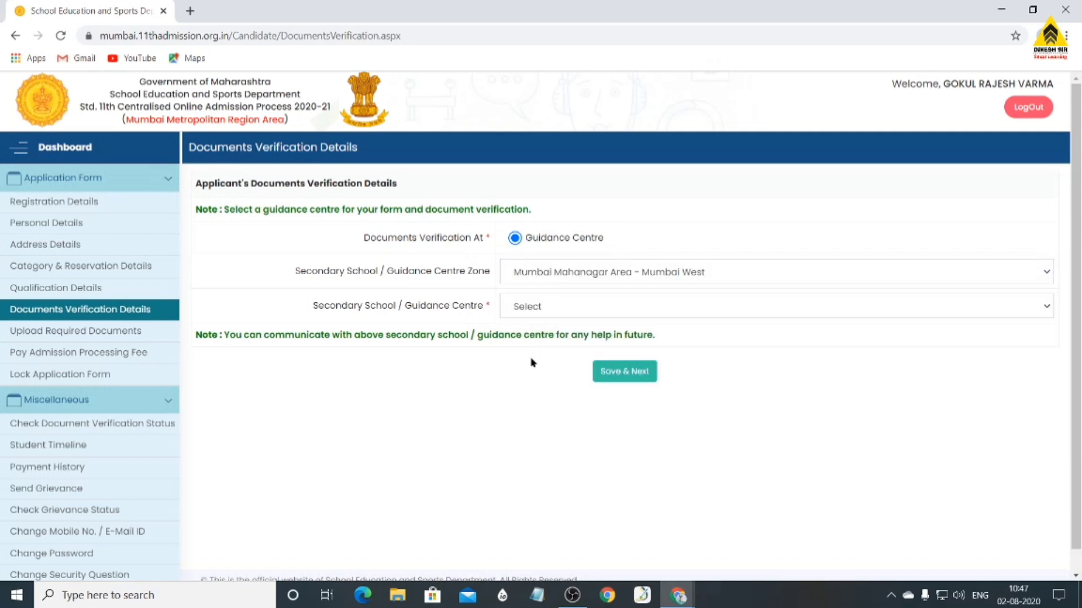
{"action": "left_click", "coordinate": [542, 308]}
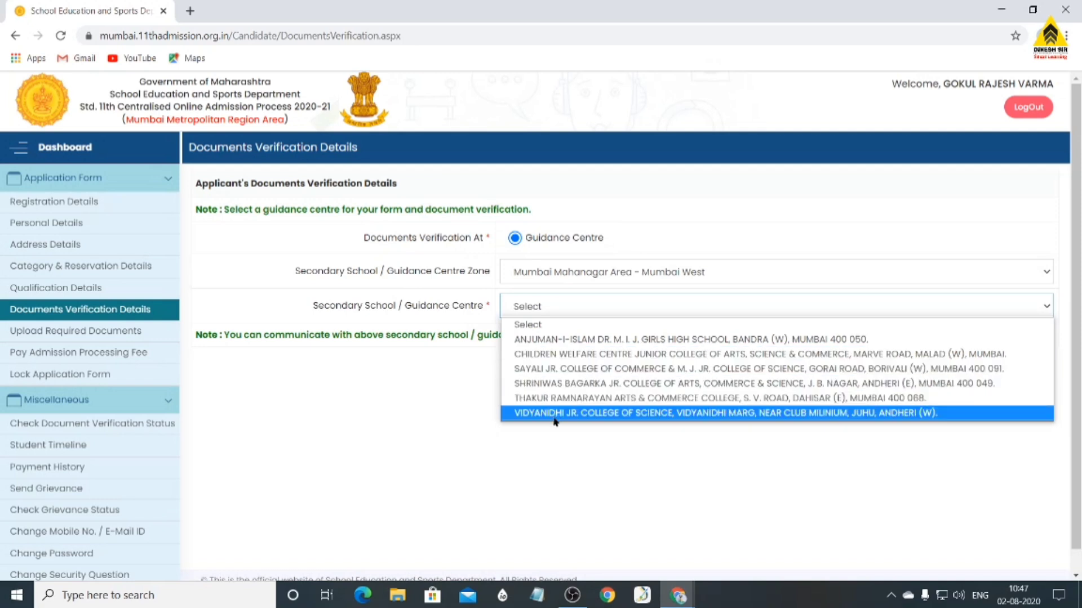
{"action": "left_click", "coordinate": [545, 353]}
{"action": "left_click", "coordinate": [620, 371]}
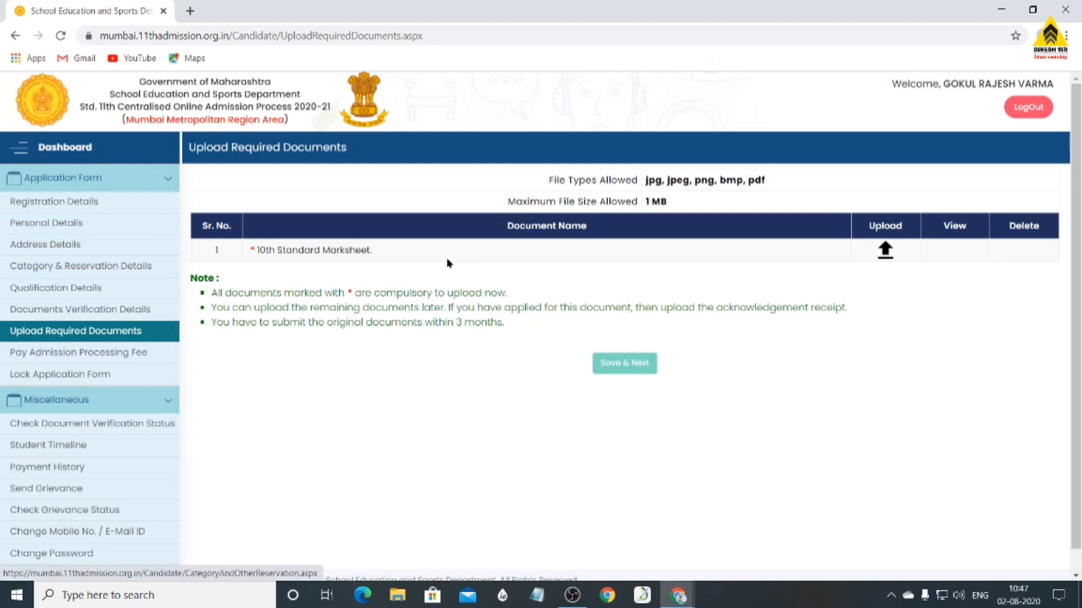
Step: Go back to Category & Reservation Details and change the category to OBC
{"action": "left_click_drag", "start_coordinate": [264, 252], "coordinate": [401, 257]}
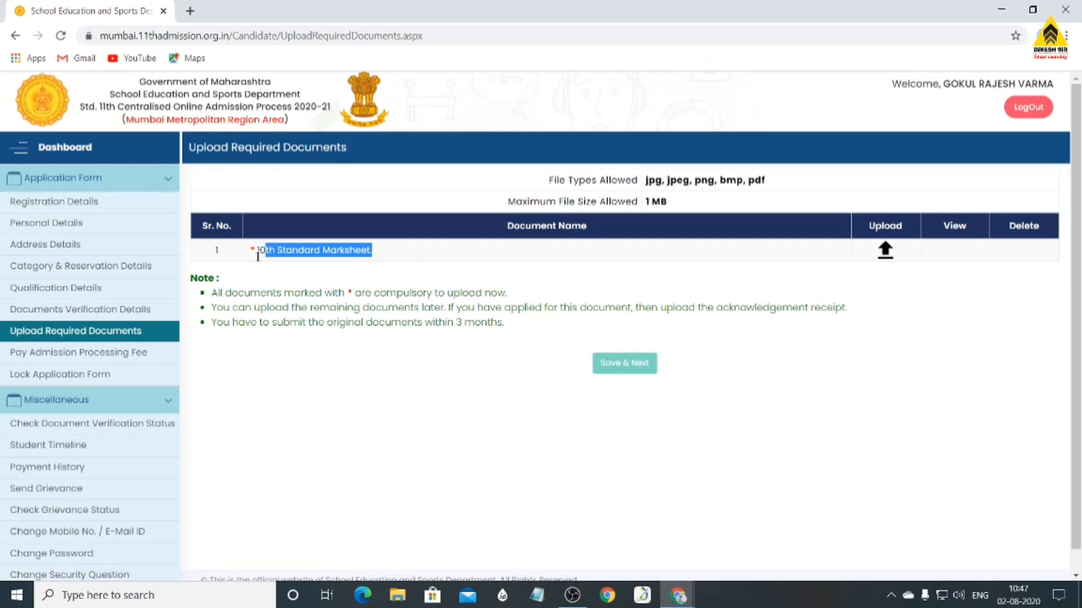
{"action": "left_click", "coordinate": [57, 269]}
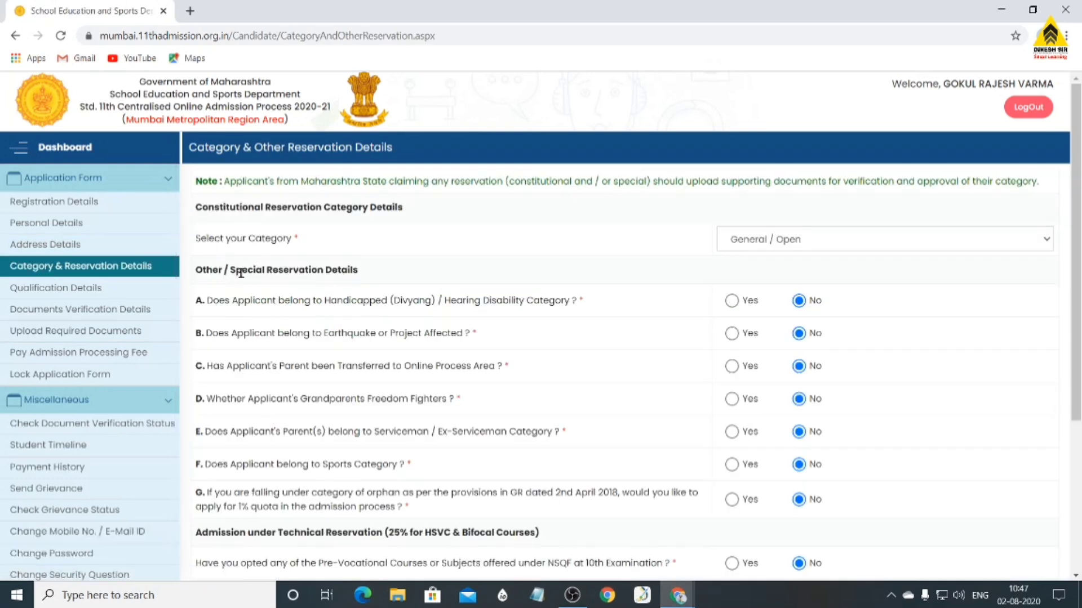
{"action": "left_click", "coordinate": [731, 239]}
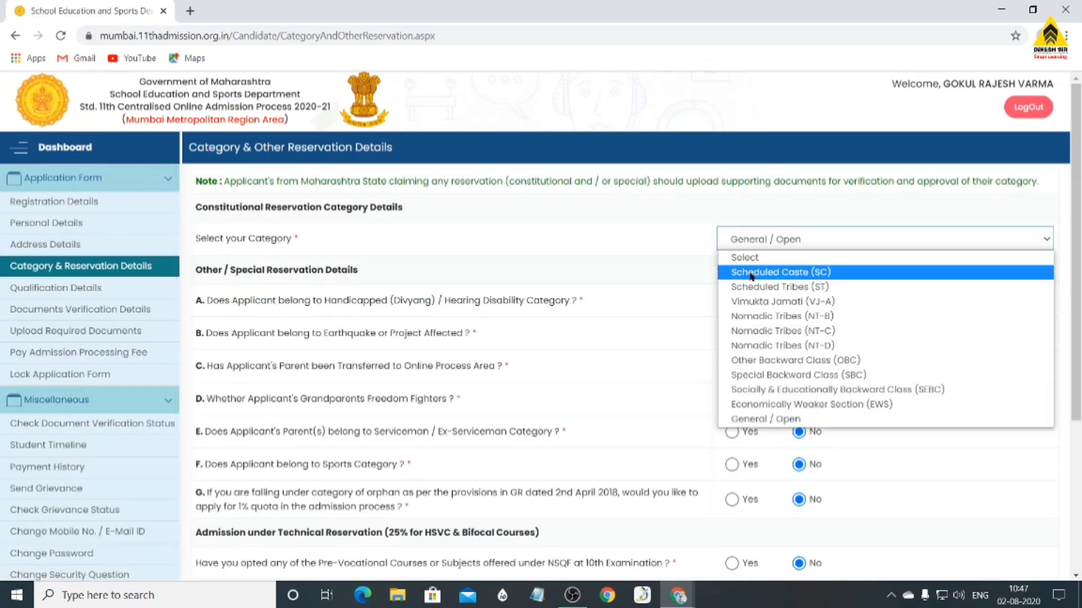
{"action": "left_click", "coordinate": [767, 361]}
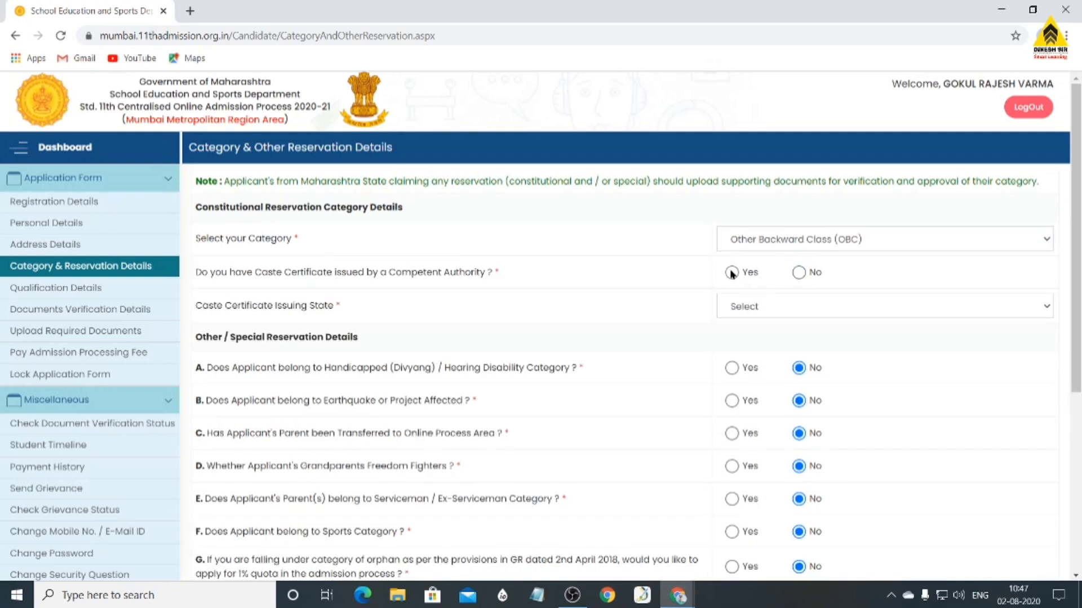
Step: Set the caste certificate issuer to Maharashtra, Mumbai Suburban district, and save the category details
{"action": "left_click", "coordinate": [741, 305]}
{"action": "scroll", "coordinate": [755, 282], "scroll_direction": "down", "scroll_amount": 4}
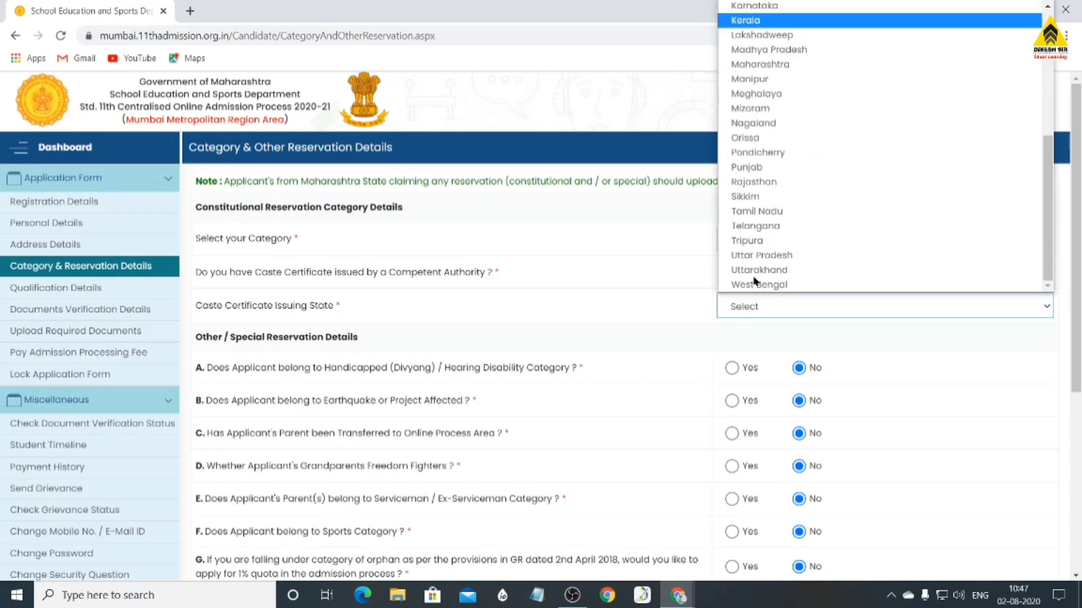
{"action": "left_click", "coordinate": [761, 64]}
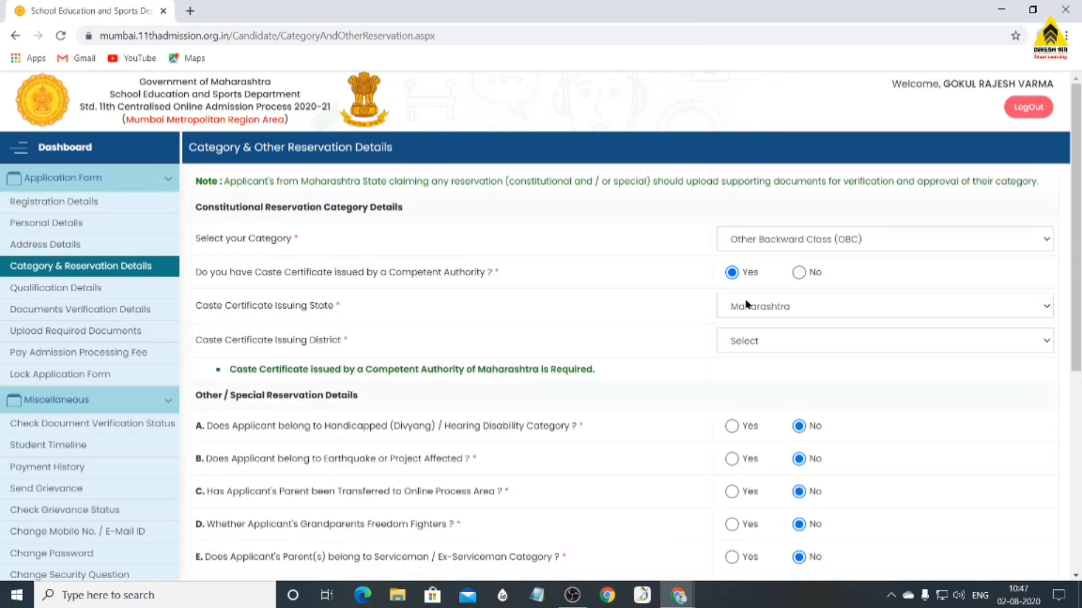
{"action": "left_click", "coordinate": [746, 341]}
{"action": "left_click", "coordinate": [761, 305]}
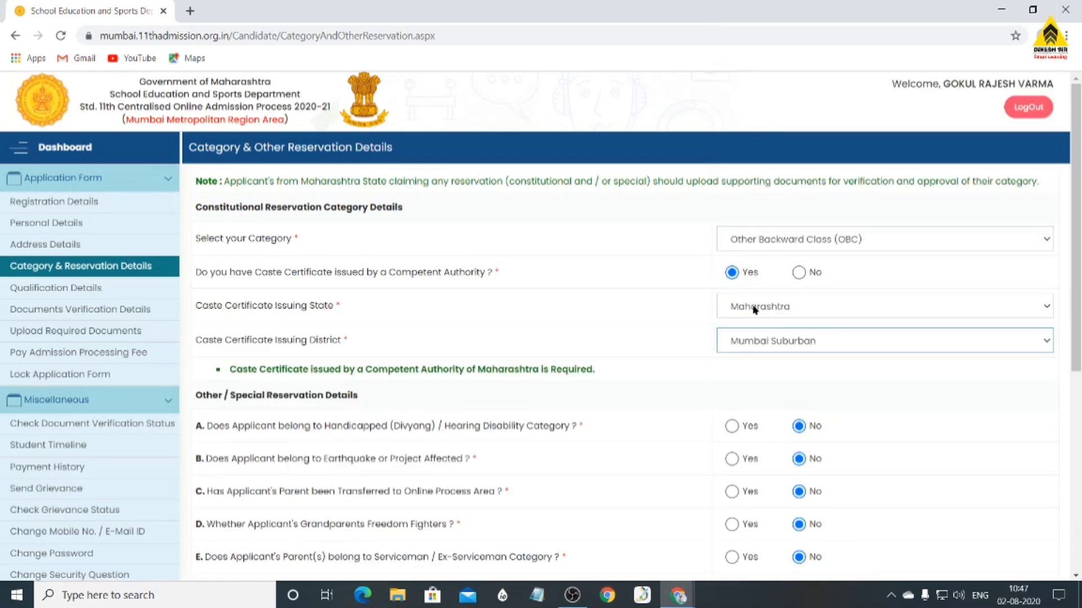
{"action": "scroll", "coordinate": [746, 346], "scroll_direction": "down", "scroll_amount": 5}
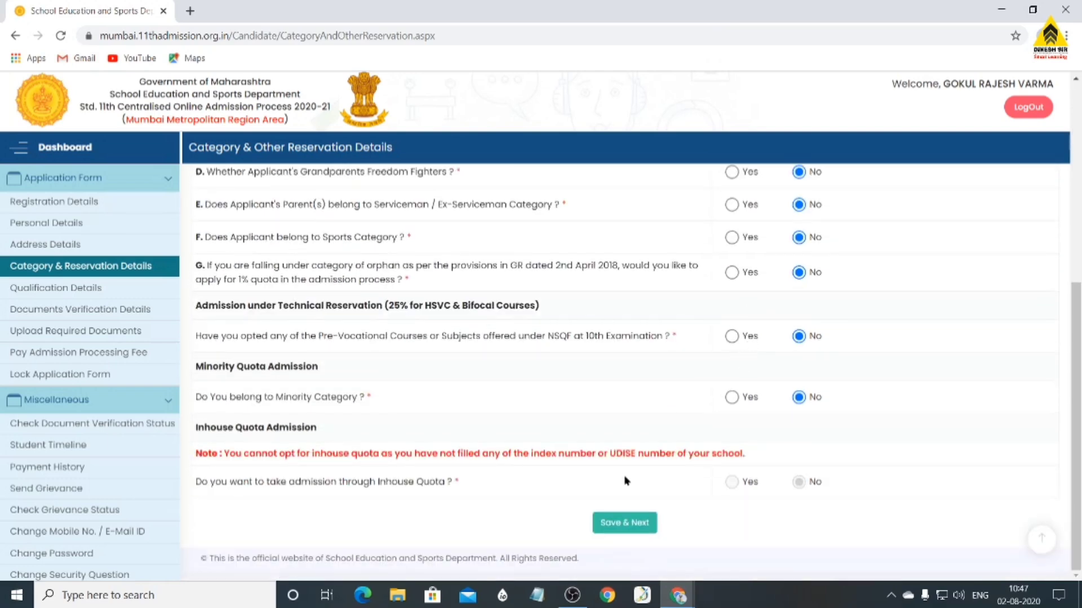
{"action": "left_click", "coordinate": [639, 523]}
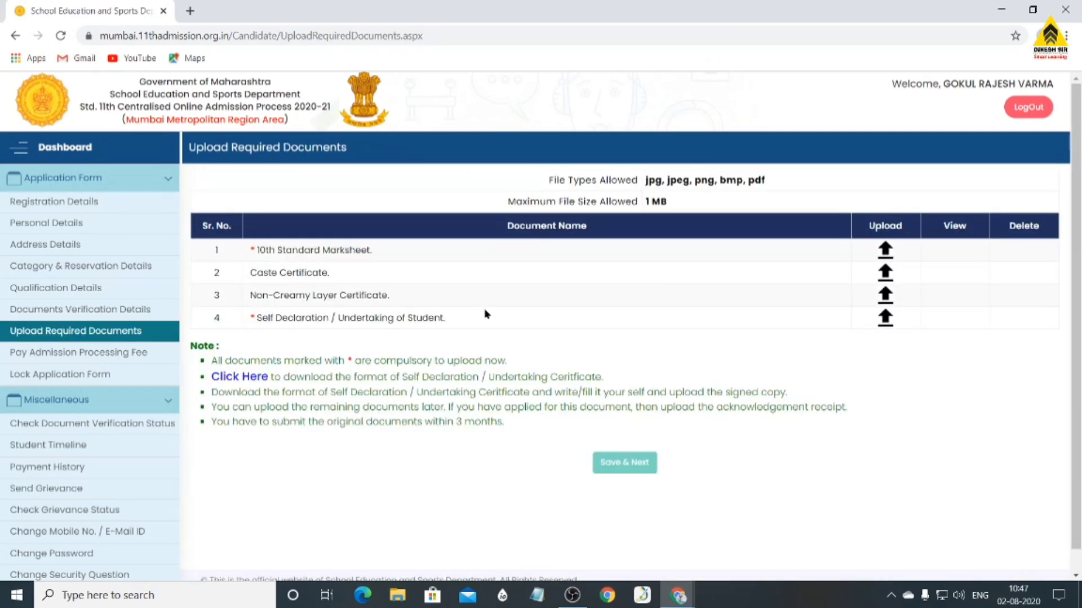
{"action": "left_click_drag", "start_coordinate": [256, 250], "coordinate": [377, 251]}
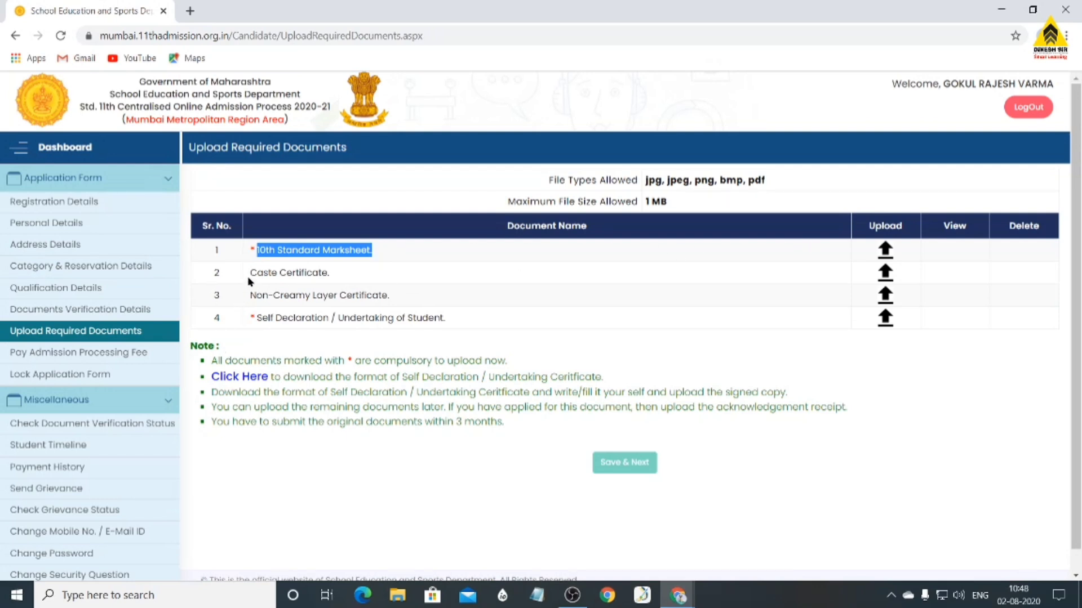
{"action": "left_click_drag", "start_coordinate": [249, 272], "coordinate": [349, 280]}
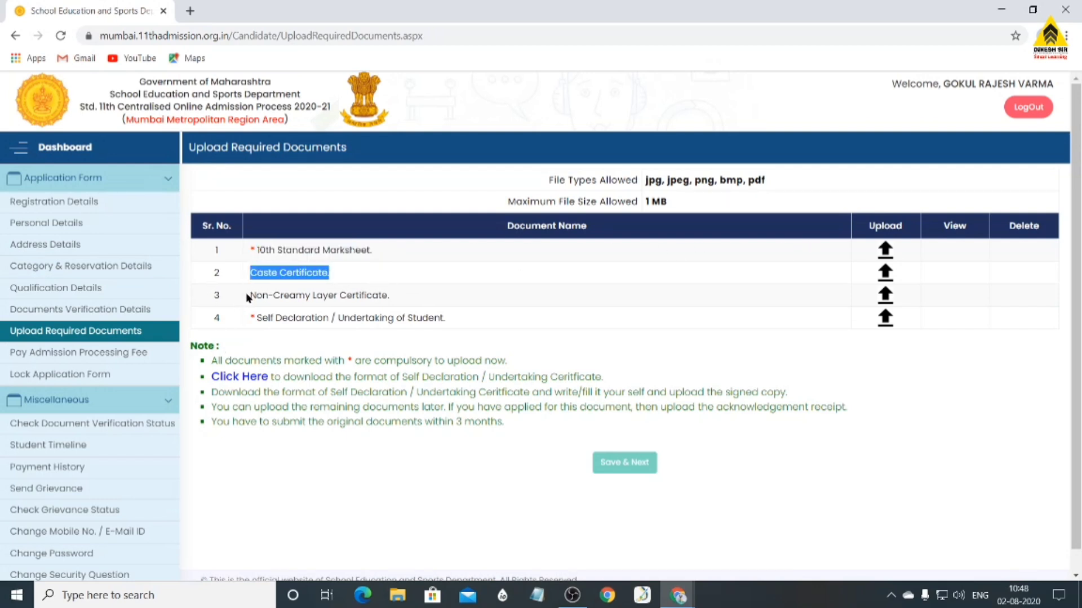
{"action": "left_click_drag", "start_coordinate": [248, 297], "coordinate": [403, 288]}
{"action": "left_click_drag", "start_coordinate": [253, 317], "coordinate": [476, 316]}
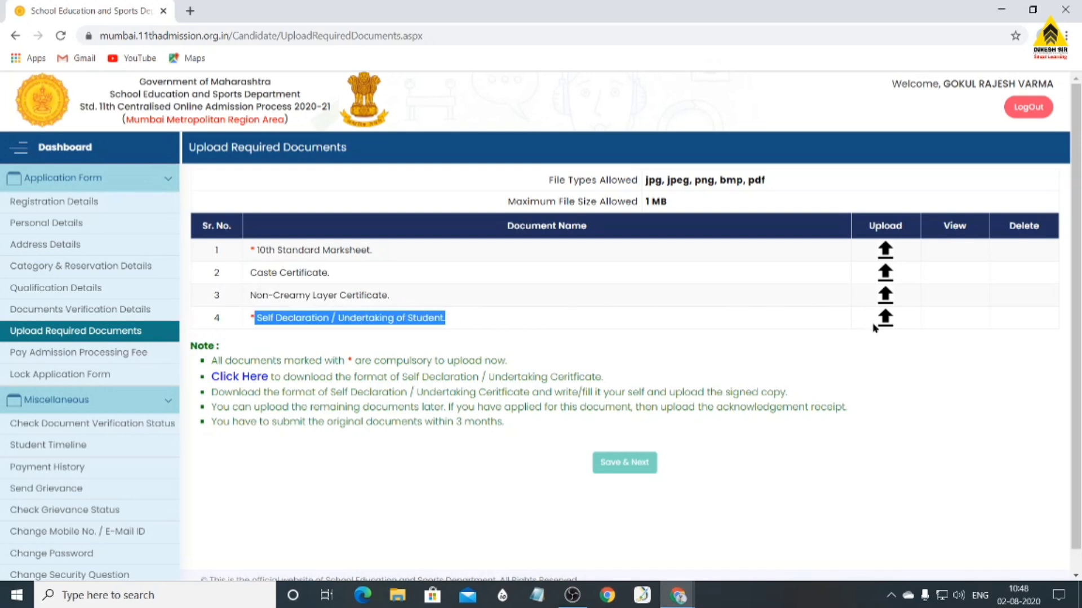
{"action": "left_click", "coordinate": [404, 255]}
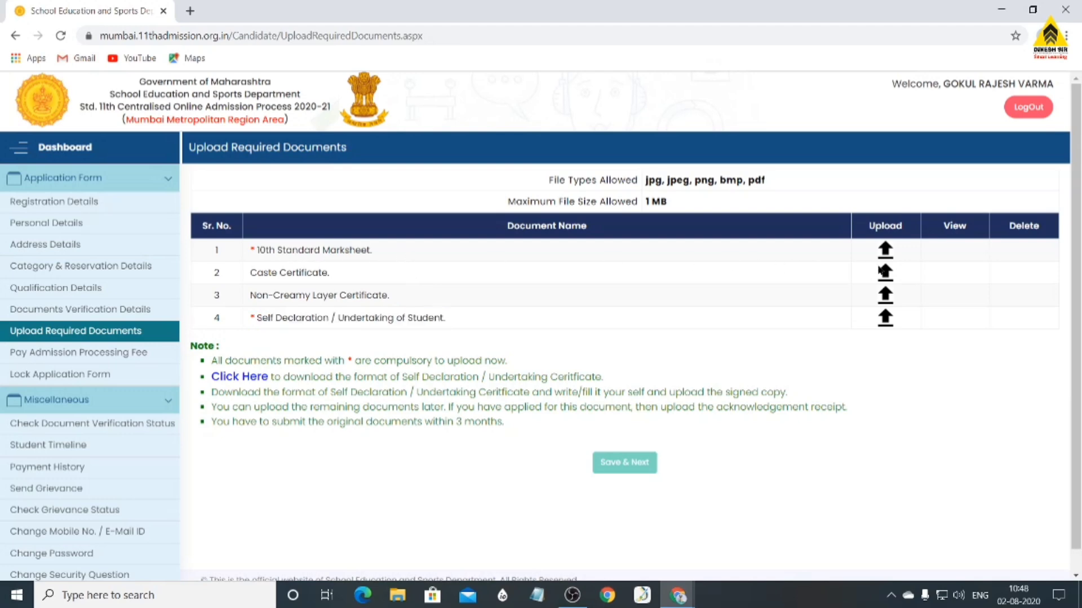
Step: Upload 1.jpeg from the Desktop as the 10th Standard Marksheet
{"action": "left_click", "coordinate": [893, 257]}
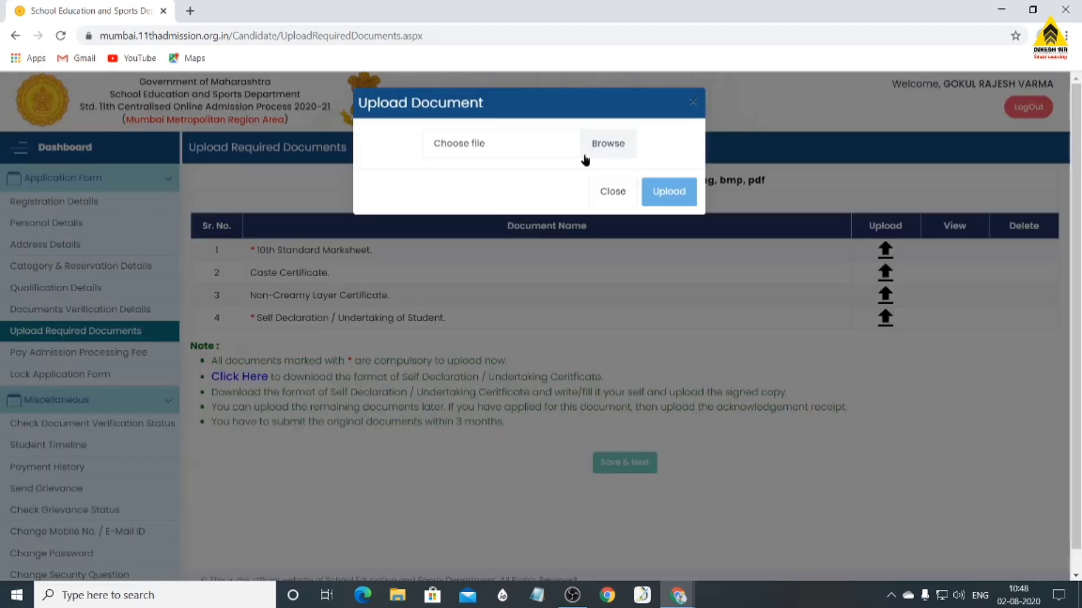
{"action": "left_click", "coordinate": [607, 145]}
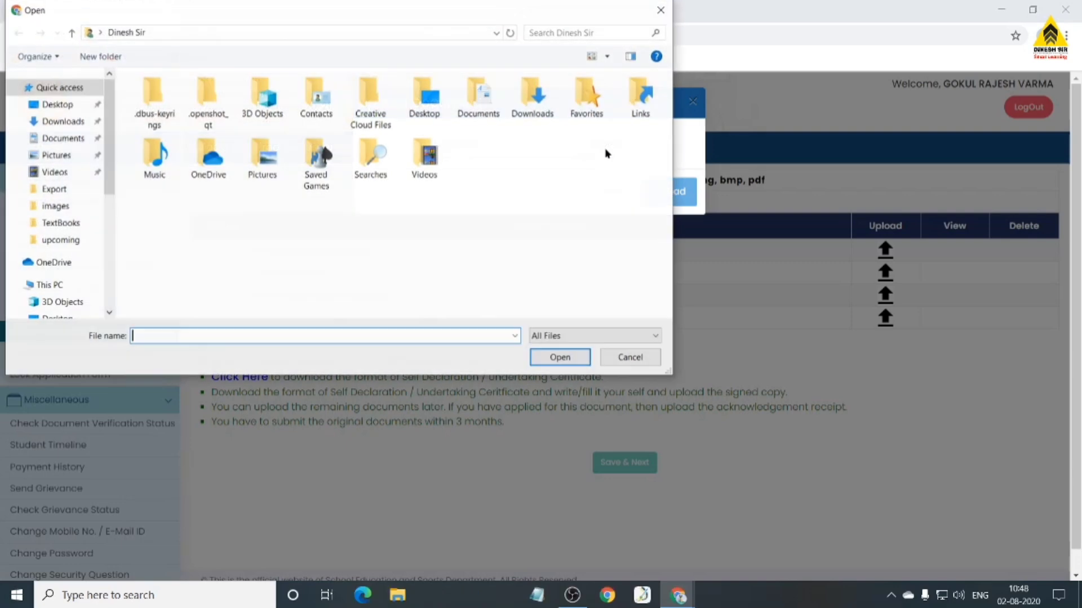
{"action": "left_click", "coordinate": [56, 105]}
{"action": "left_click", "coordinate": [322, 121]}
{"action": "left_click", "coordinate": [555, 355]}
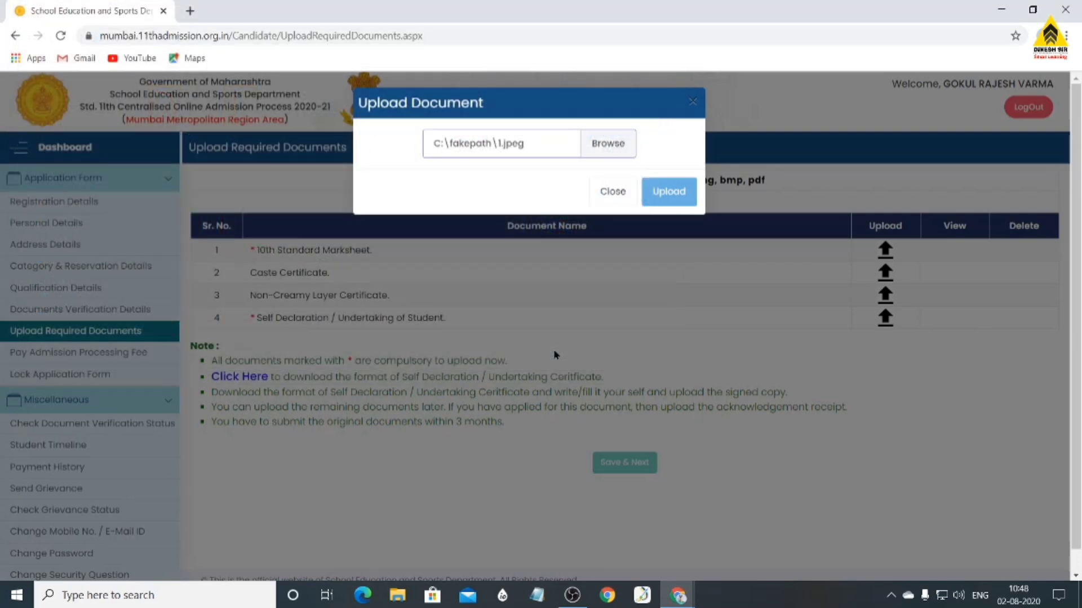
{"action": "left_click", "coordinate": [669, 192]}
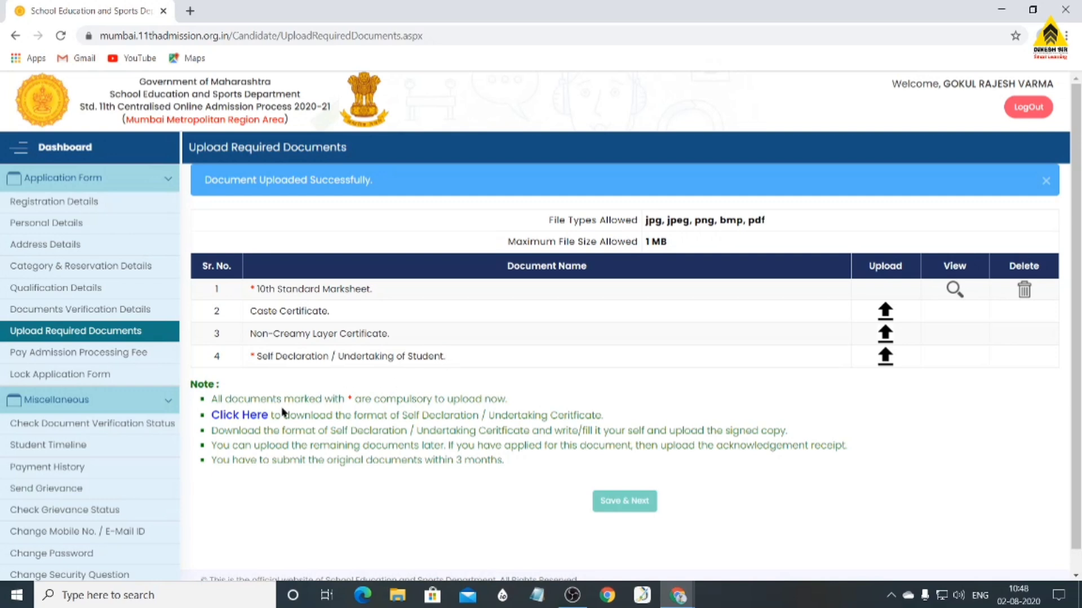
Step: Read through the Undertaking.pdf self-declaration format, then return to the Upload Required Documents page
{"action": "left_click", "coordinate": [252, 416]}
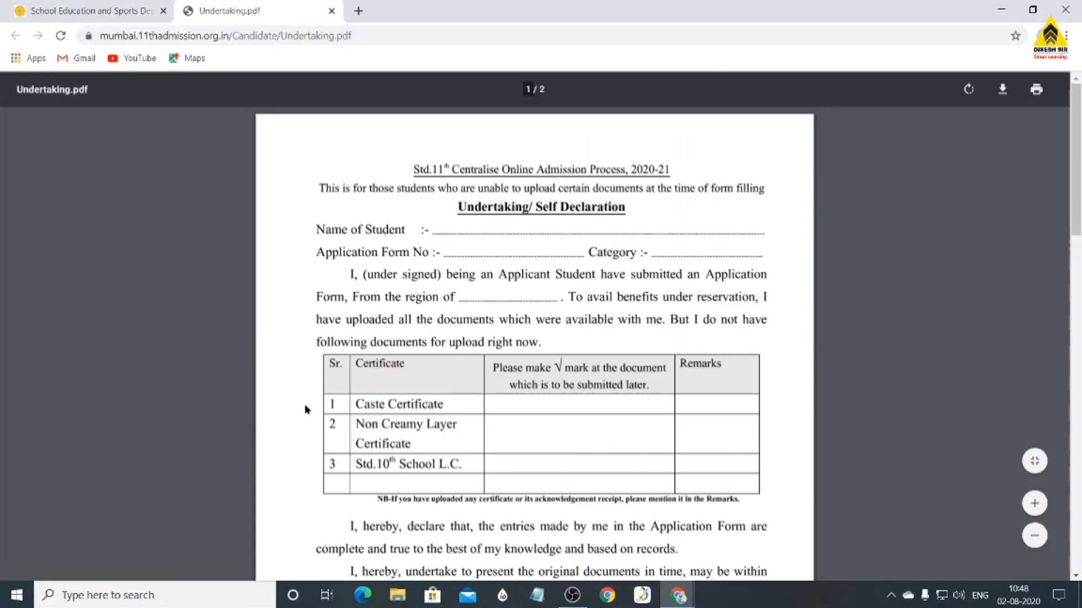
{"action": "scroll", "coordinate": [318, 408], "scroll_direction": "up", "scroll_amount": 3}
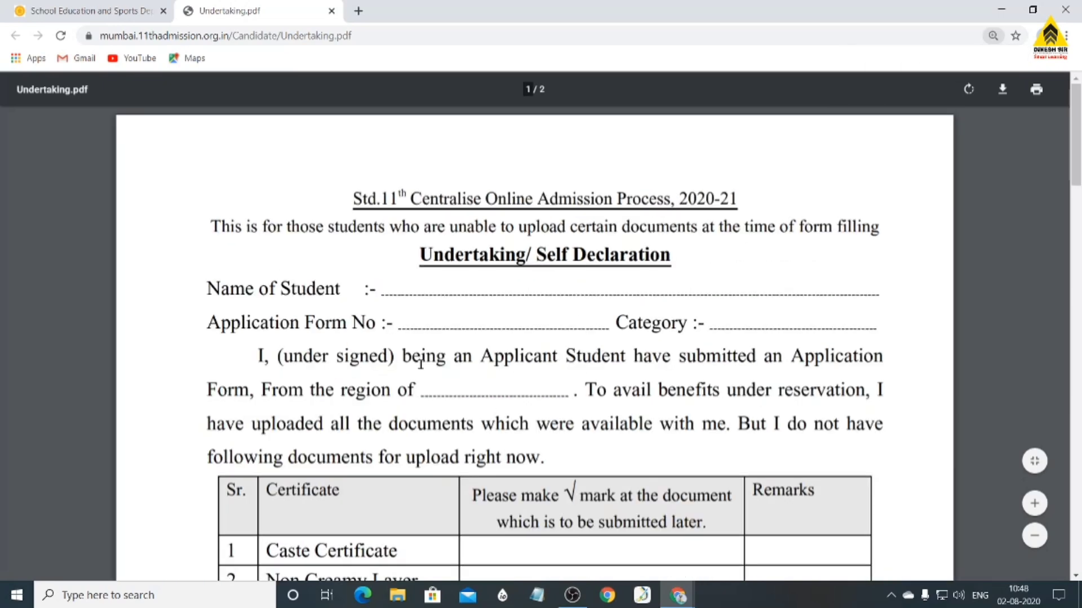
{"action": "scroll", "coordinate": [416, 292], "scroll_direction": "down", "scroll_amount": 1}
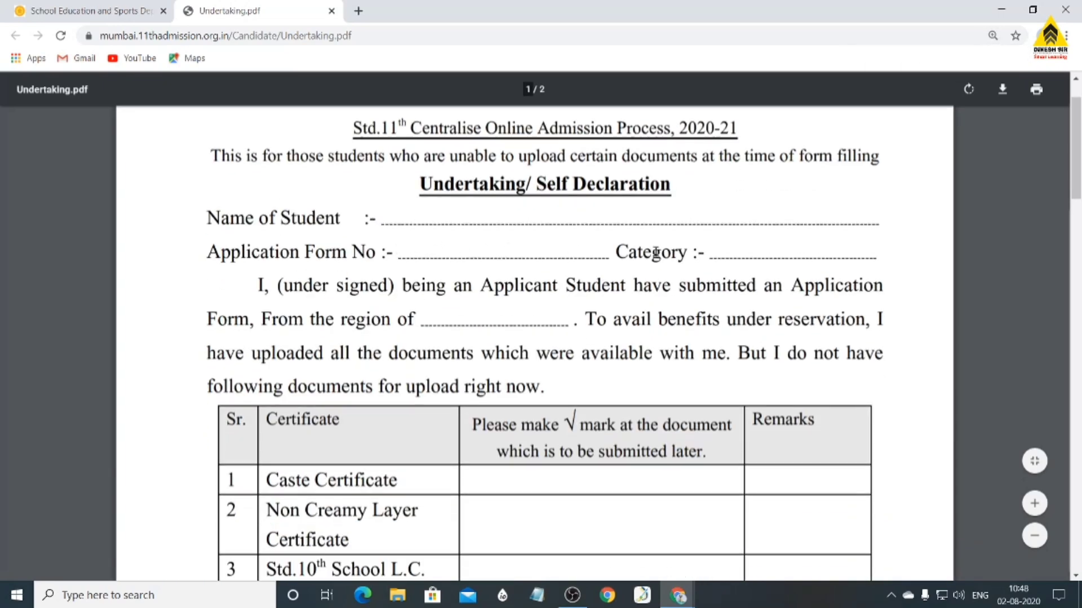
{"action": "scroll", "coordinate": [548, 273], "scroll_direction": "down", "scroll_amount": 7}
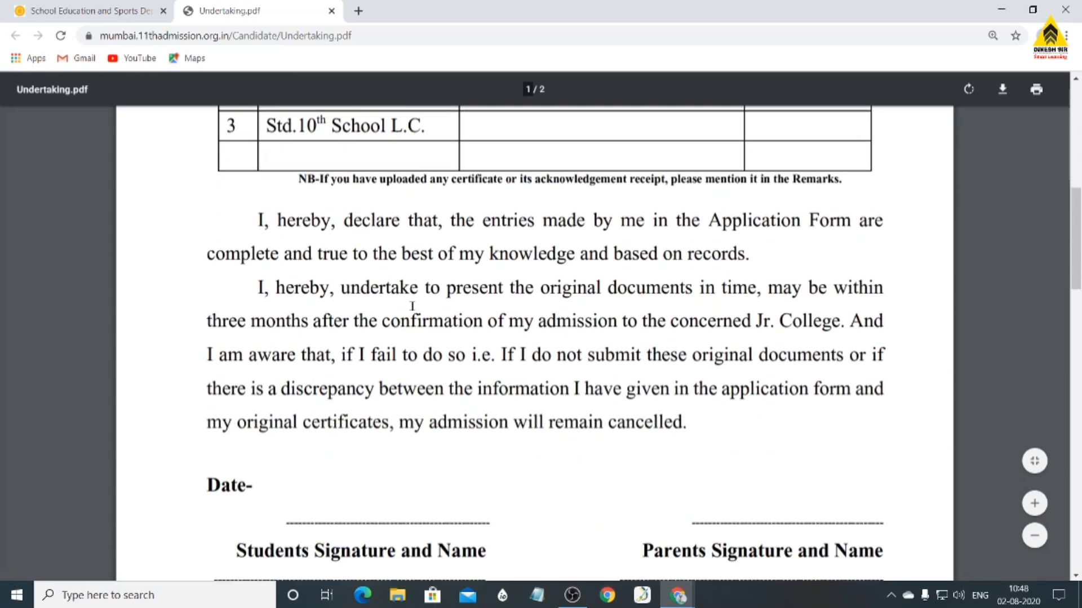
{"action": "scroll", "coordinate": [414, 307], "scroll_direction": "down", "scroll_amount": 5}
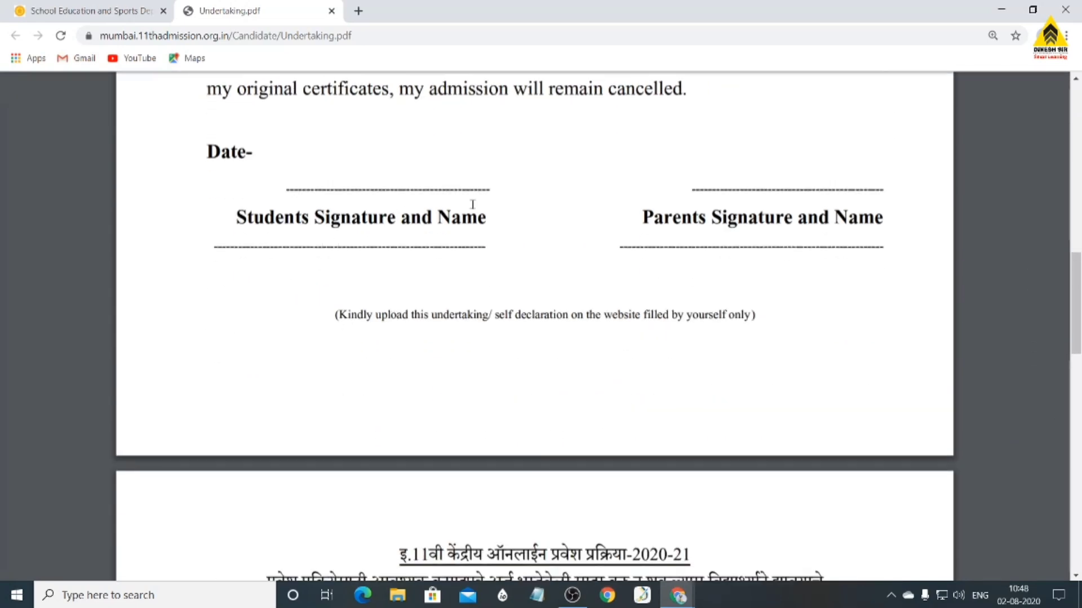
{"action": "scroll", "coordinate": [563, 415], "scroll_direction": "down", "scroll_amount": 5}
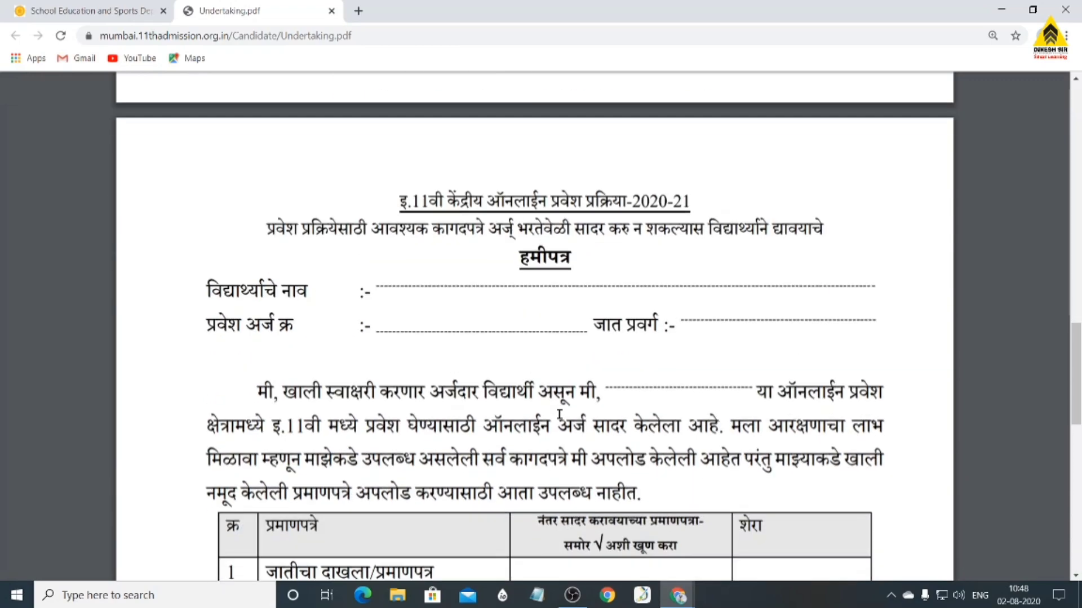
{"action": "scroll", "coordinate": [559, 415], "scroll_direction": "down", "scroll_amount": 8}
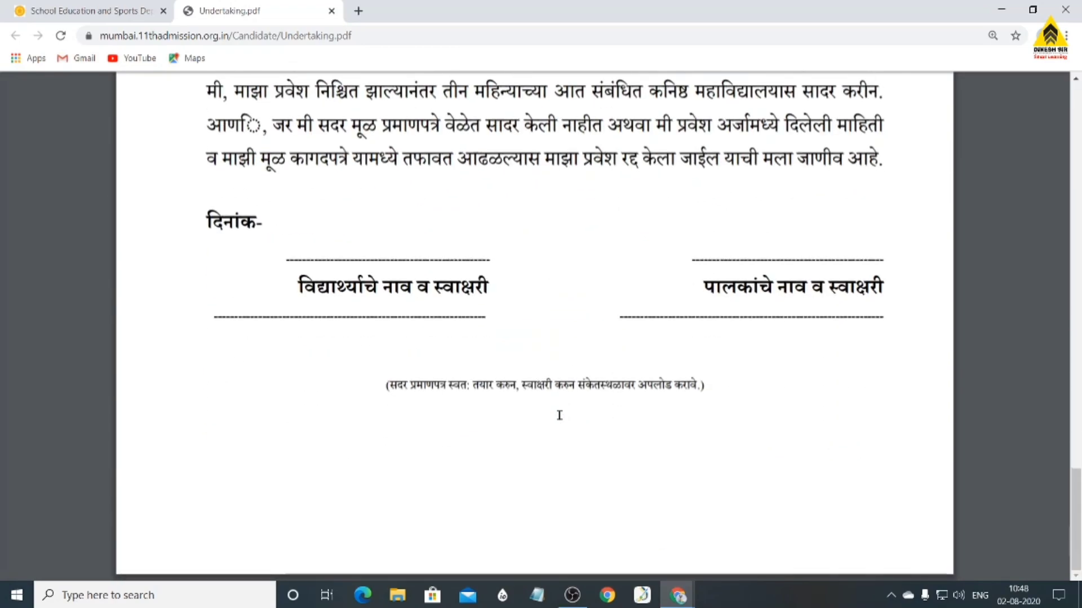
{"action": "scroll", "coordinate": [560, 415], "scroll_direction": "up", "scroll_amount": 18}
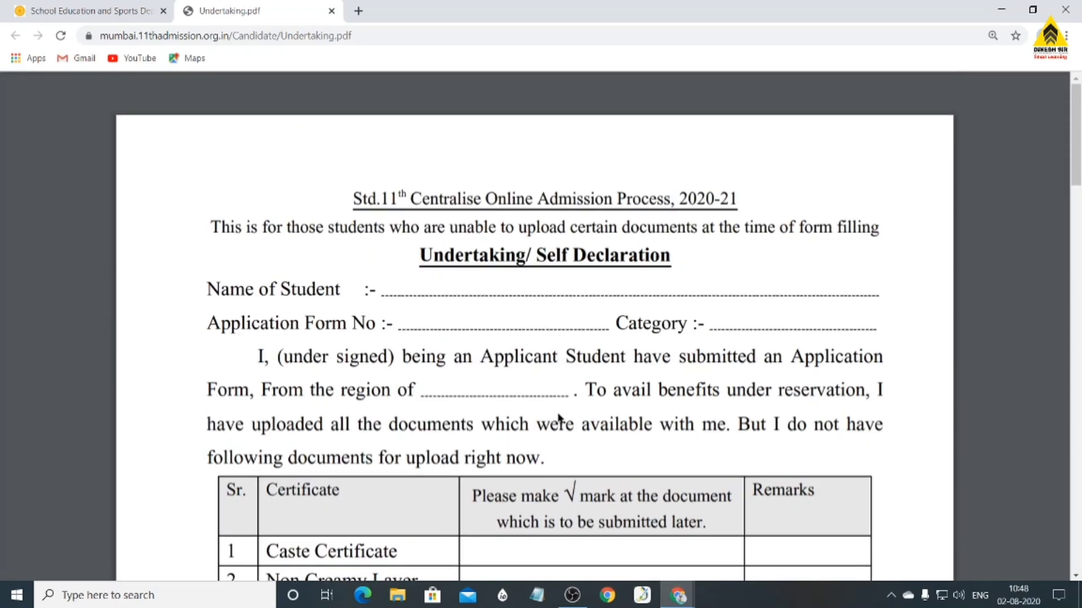
{"action": "scroll", "coordinate": [568, 470], "scroll_direction": "down", "scroll_amount": 8}
{"action": "scroll", "coordinate": [577, 275], "scroll_direction": "up", "scroll_amount": 4}
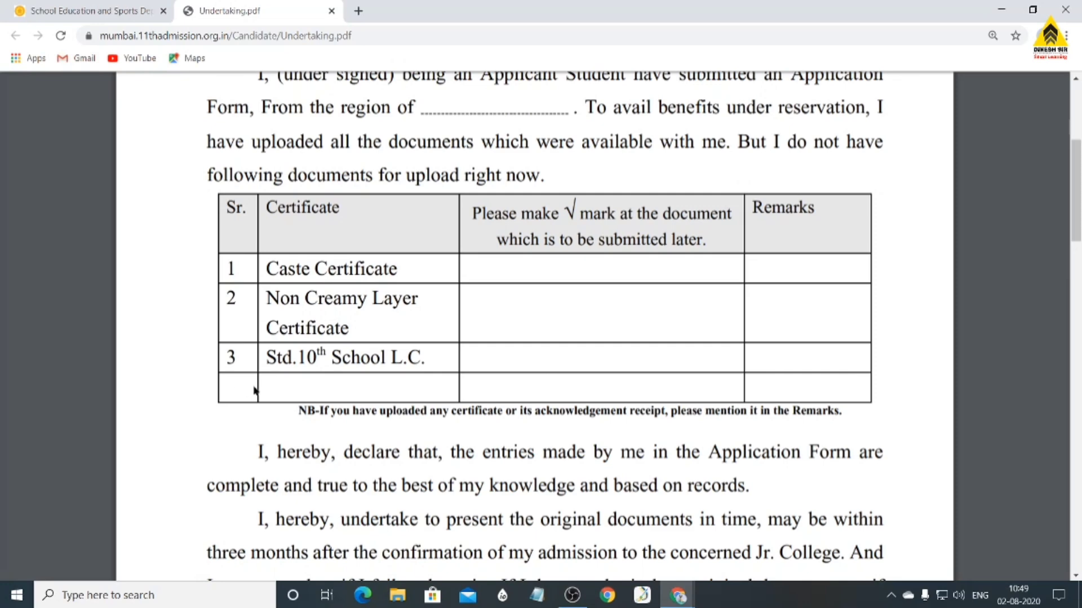
{"action": "scroll", "coordinate": [616, 373], "scroll_direction": "down", "scroll_amount": 2}
{"action": "scroll", "coordinate": [616, 372], "scroll_direction": "down", "scroll_amount": 6}
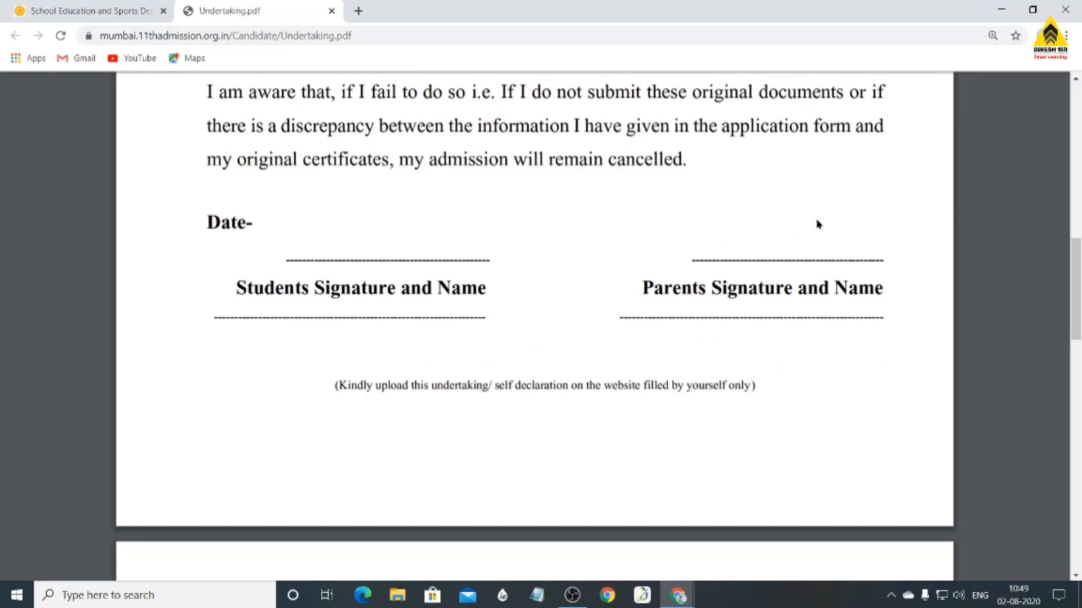
{"action": "scroll", "coordinate": [398, 352], "scroll_direction": "down", "scroll_amount": 4}
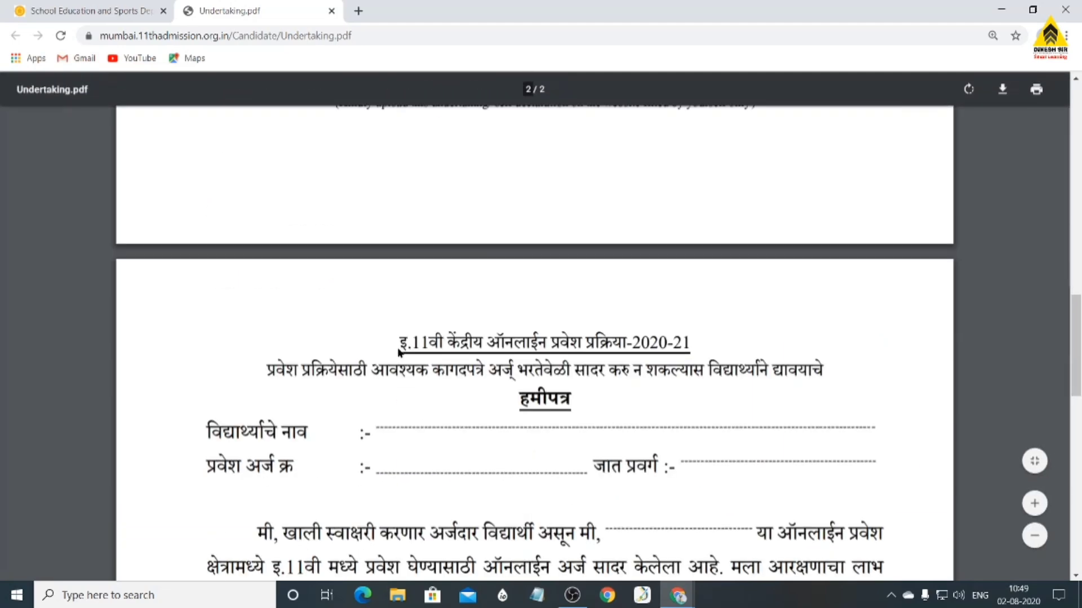
{"action": "scroll", "coordinate": [399, 352], "scroll_direction": "up", "scroll_amount": 7}
{"action": "scroll", "coordinate": [398, 353], "scroll_direction": "up", "scroll_amount": 10}
{"action": "left_click", "coordinate": [114, 11]}
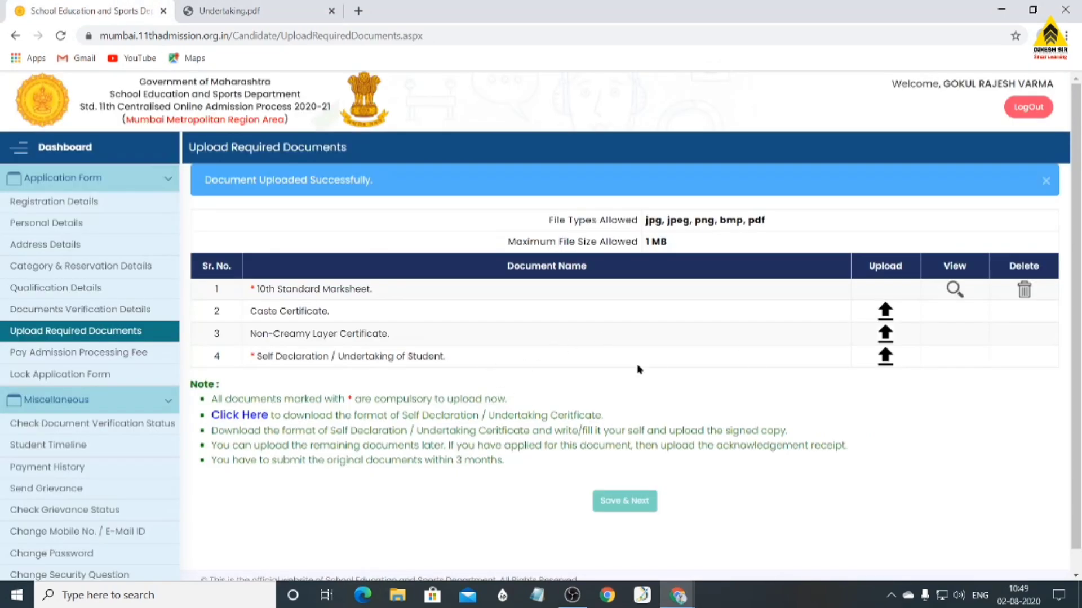
Step: Try uploading the 12th Video link New Syllabus 2020 file as Self Declaration; dismiss the file-type warning
{"action": "left_click", "coordinate": [885, 357]}
{"action": "left_click", "coordinate": [618, 144]}
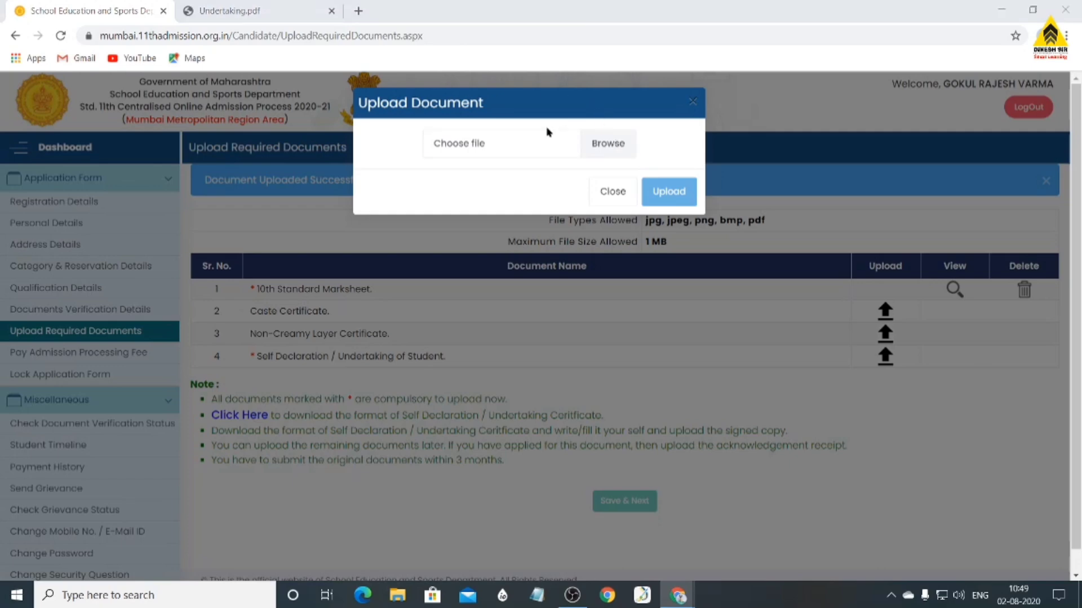
{"action": "left_click", "coordinate": [395, 127]}
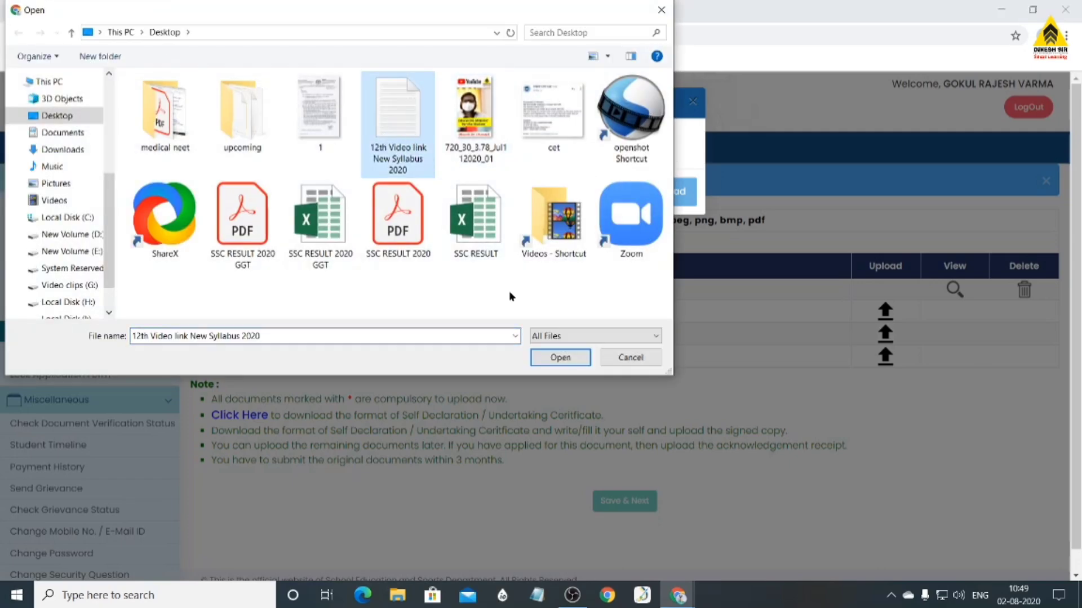
{"action": "left_click", "coordinate": [570, 360]}
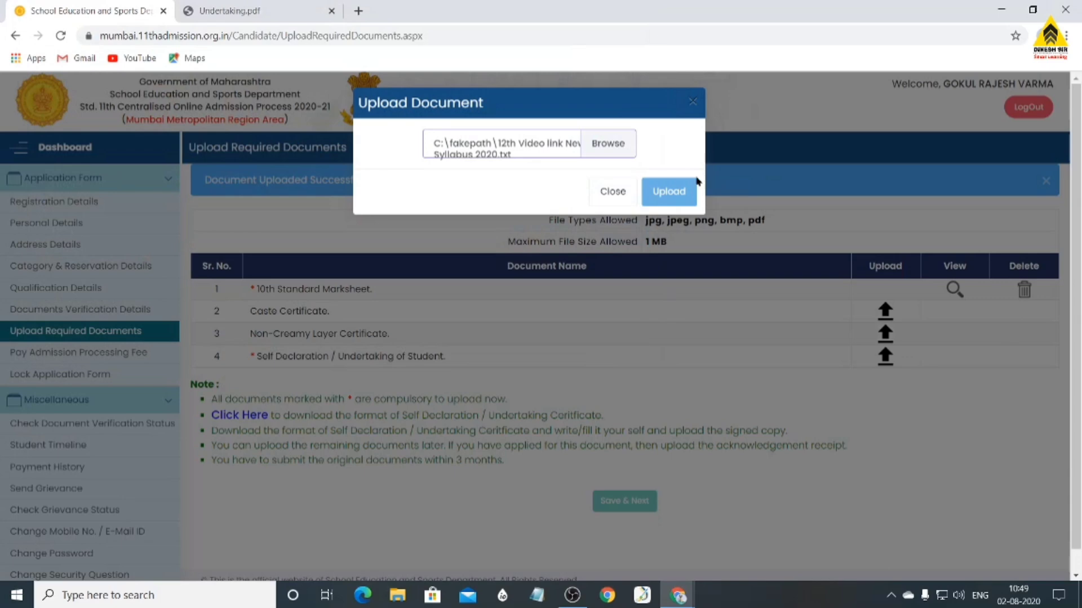
{"action": "left_click", "coordinate": [670, 194]}
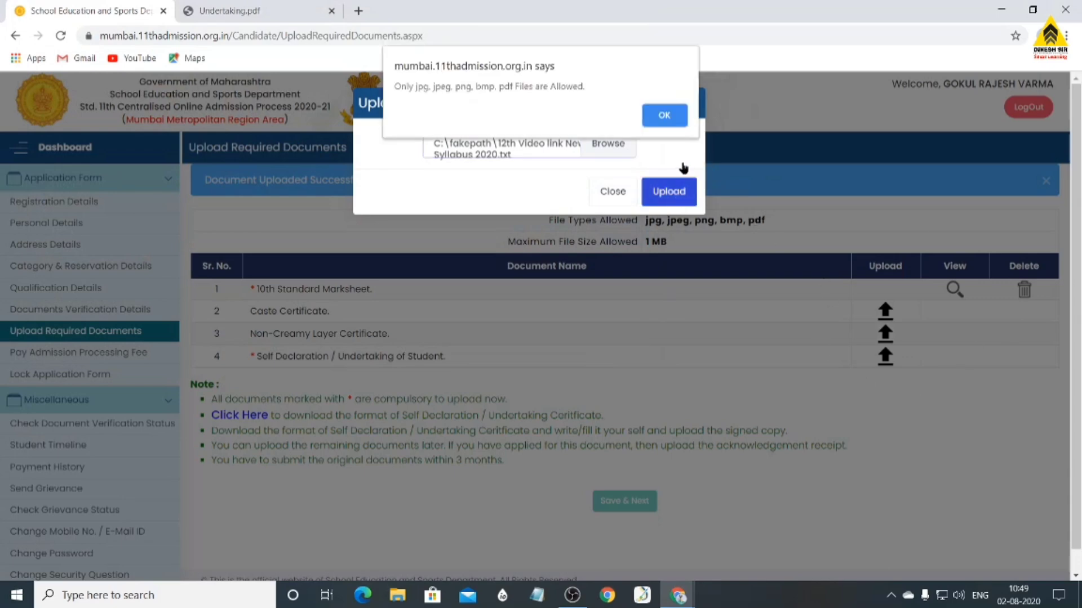
{"action": "left_click", "coordinate": [664, 115]}
Step: Upload cet.jpeg as the Self Declaration / Undertaking and save the documents
{"action": "left_click", "coordinate": [619, 146]}
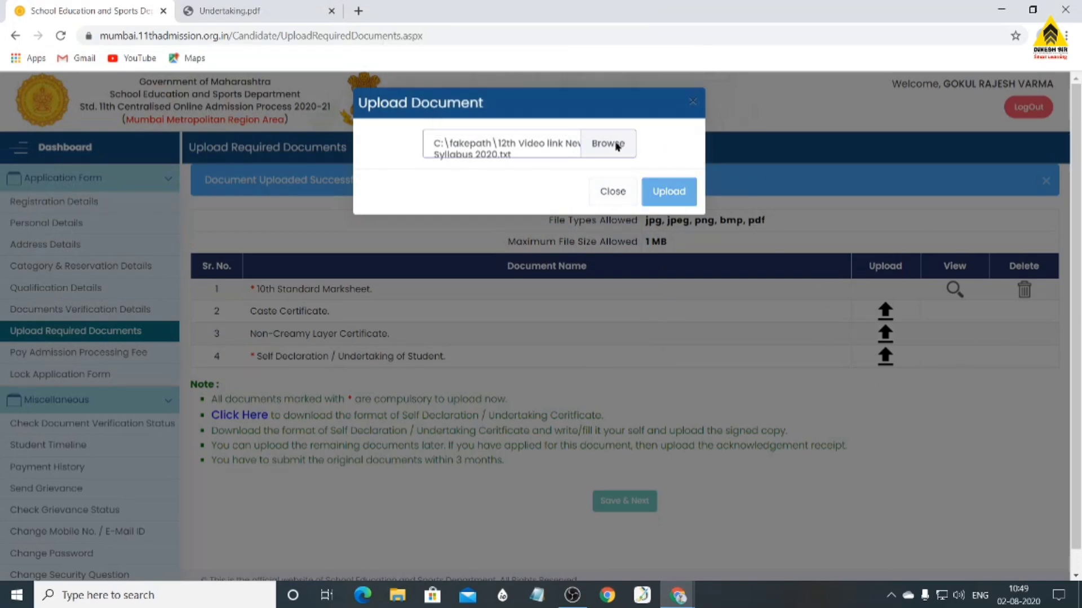
{"action": "left_click", "coordinate": [540, 149]}
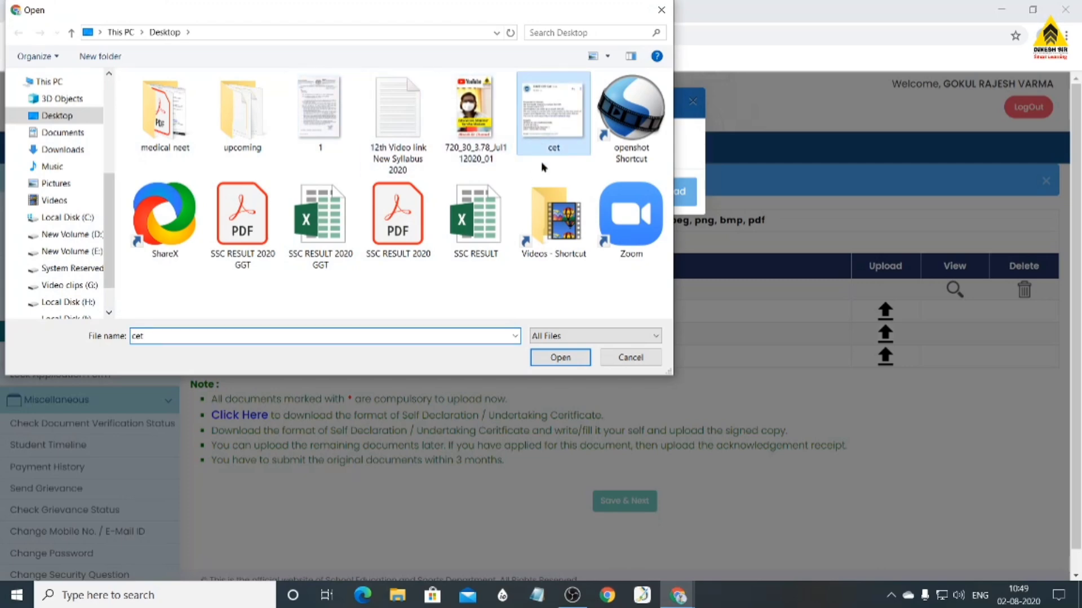
{"action": "left_click", "coordinate": [558, 360]}
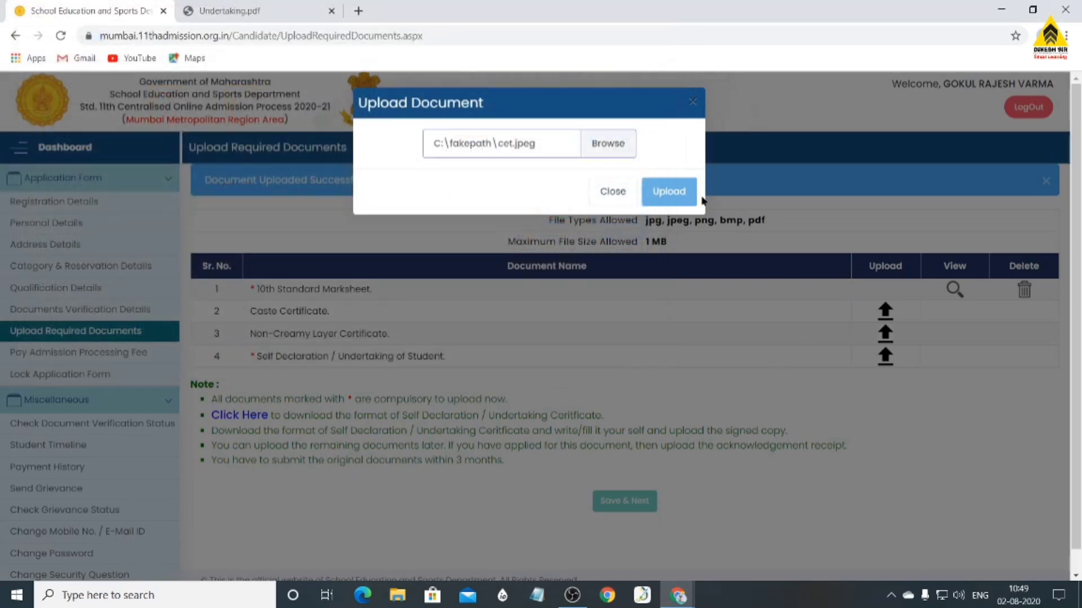
{"action": "left_click", "coordinate": [669, 191]}
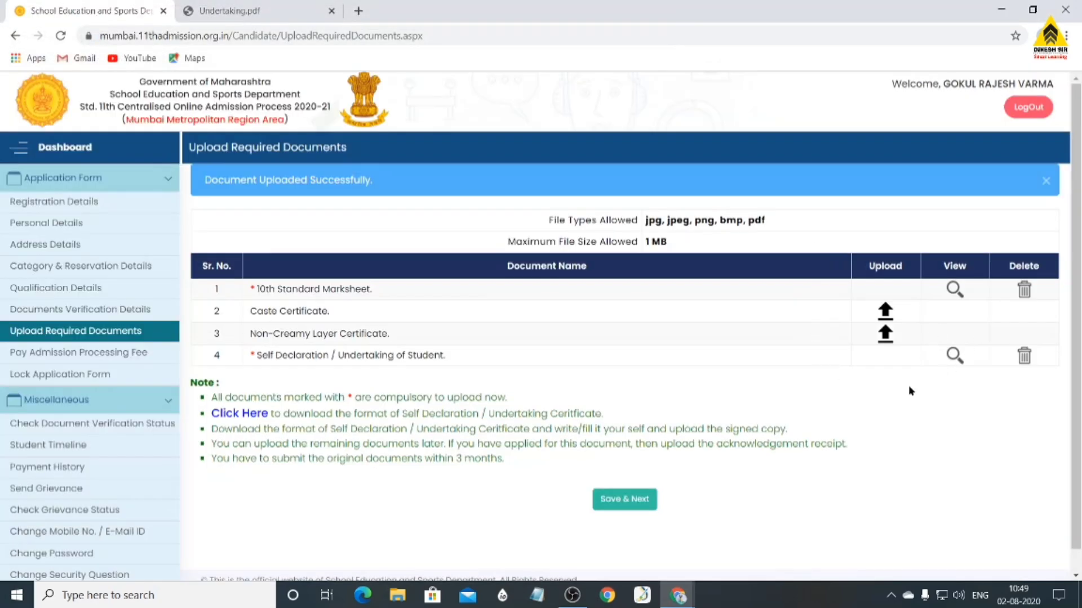
{"action": "left_click", "coordinate": [626, 500]}
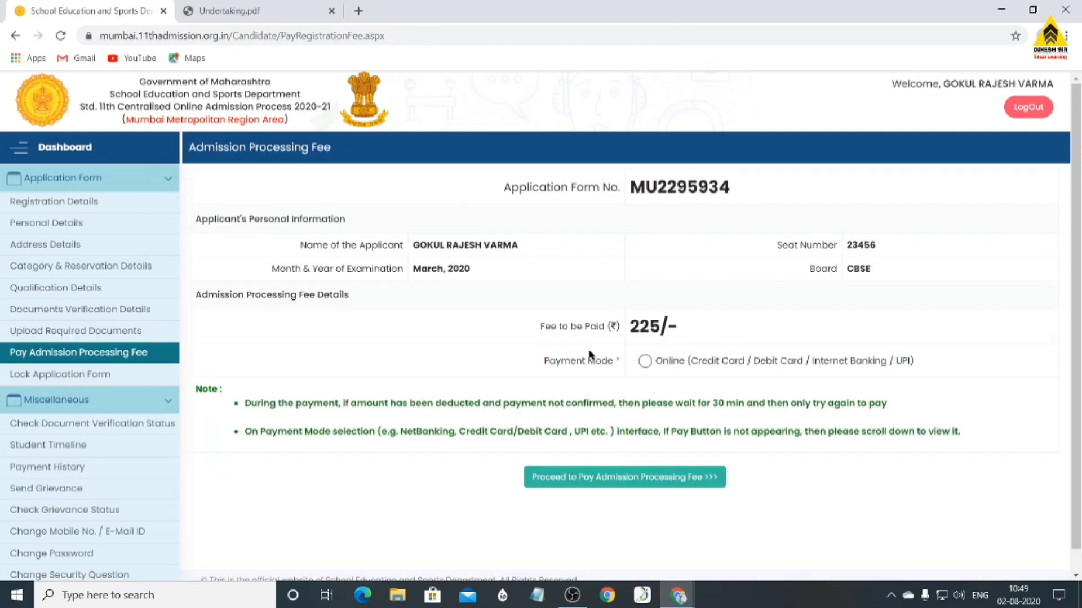
Step: Choose Online payment and proceed to pay the ₹225 admission processing fee through NSDL SurePay
{"action": "left_click", "coordinate": [644, 362]}
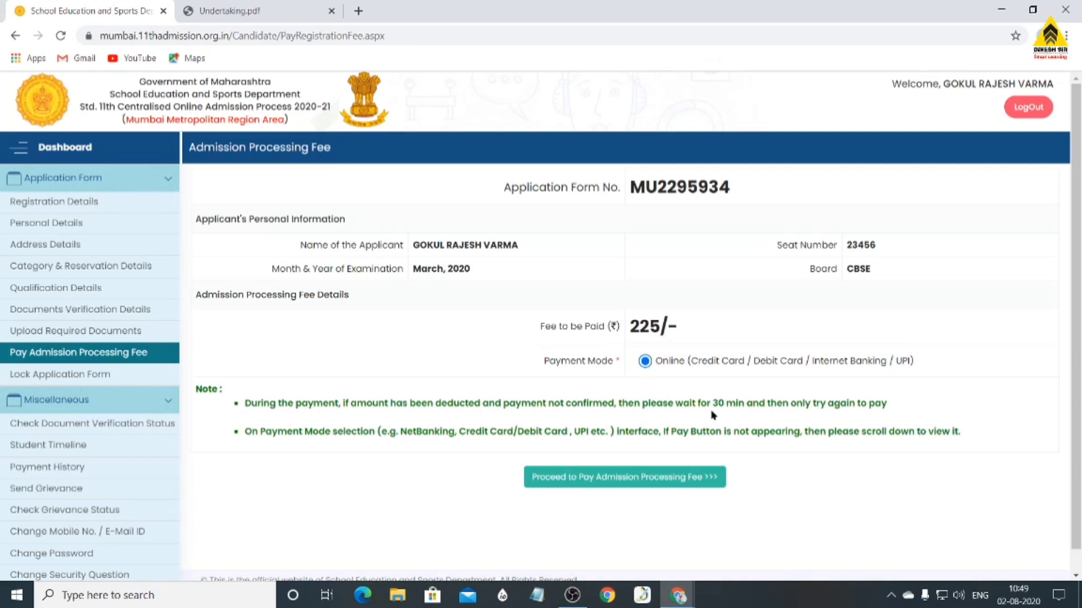
{"action": "left_click", "coordinate": [555, 478]}
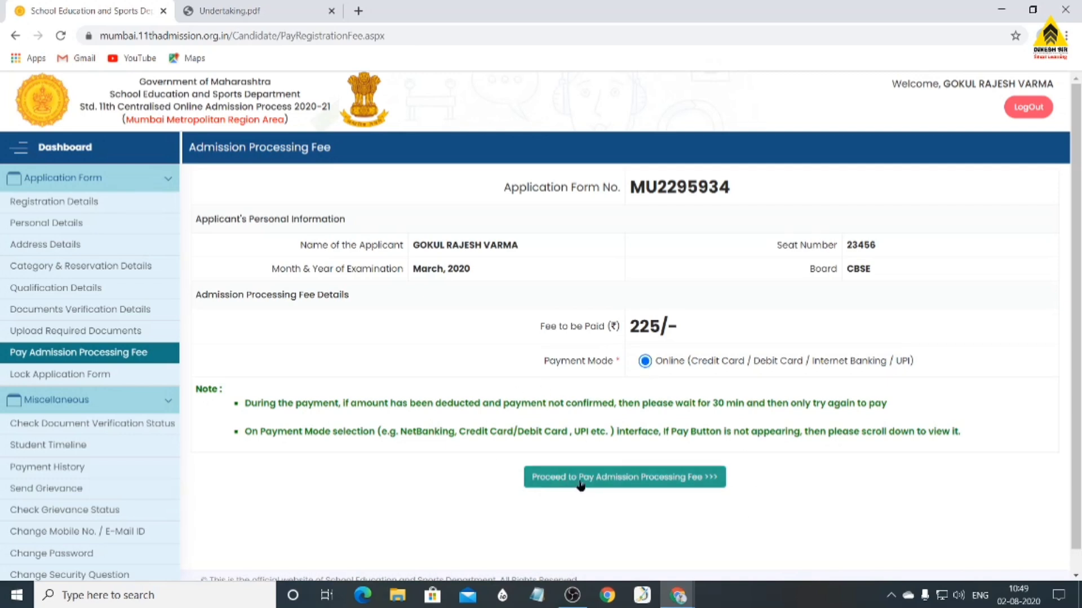
{"action": "left_click", "coordinate": [581, 484]}
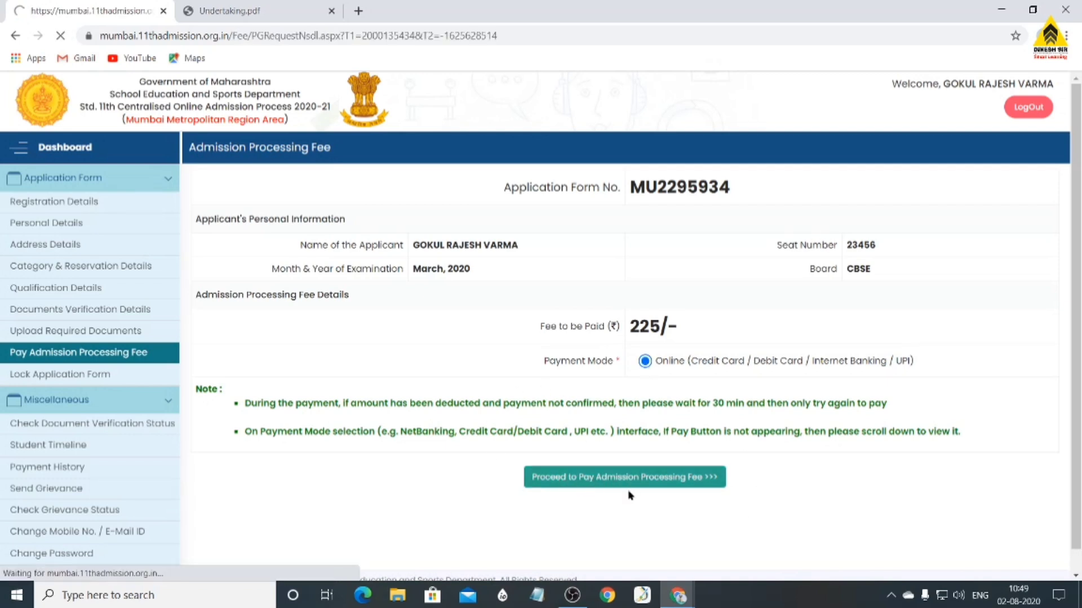
{"action": "left_click", "coordinate": [629, 327]}
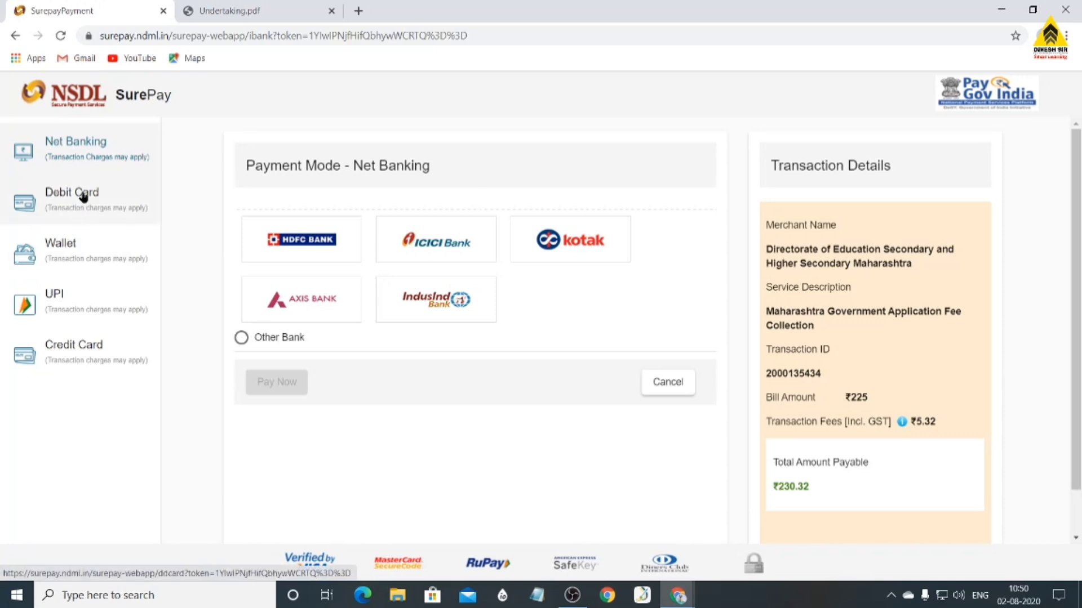
Step: Switch to Debit Card payment and go through the card number, expiry, holder name and CVV fields
{"action": "left_click", "coordinate": [58, 206]}
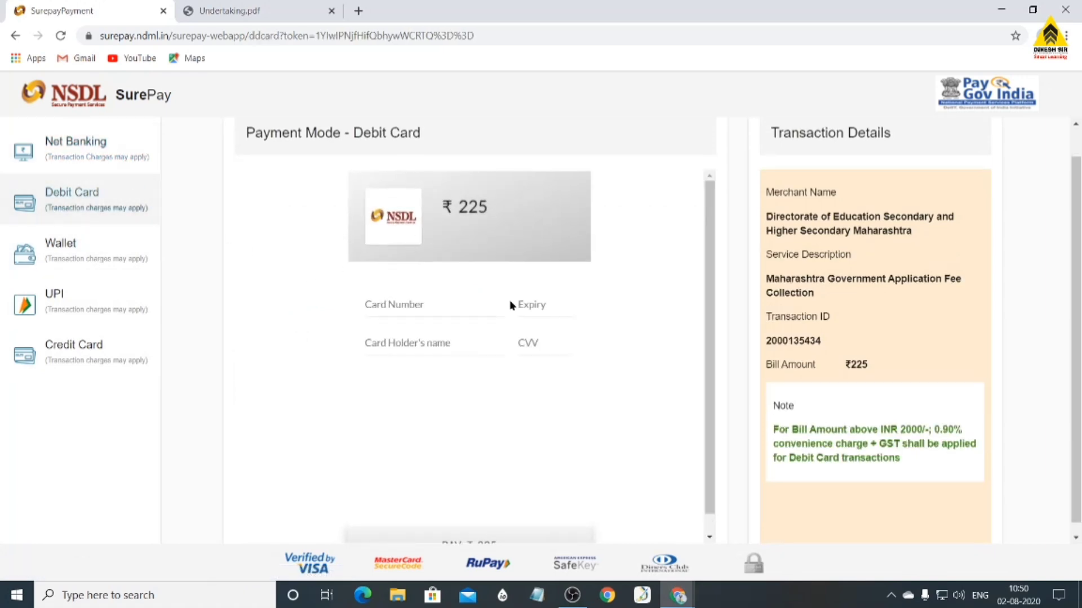
{"action": "left_click", "coordinate": [402, 299]}
{"action": "left_click", "coordinate": [524, 306]}
{"action": "left_click", "coordinate": [445, 338]}
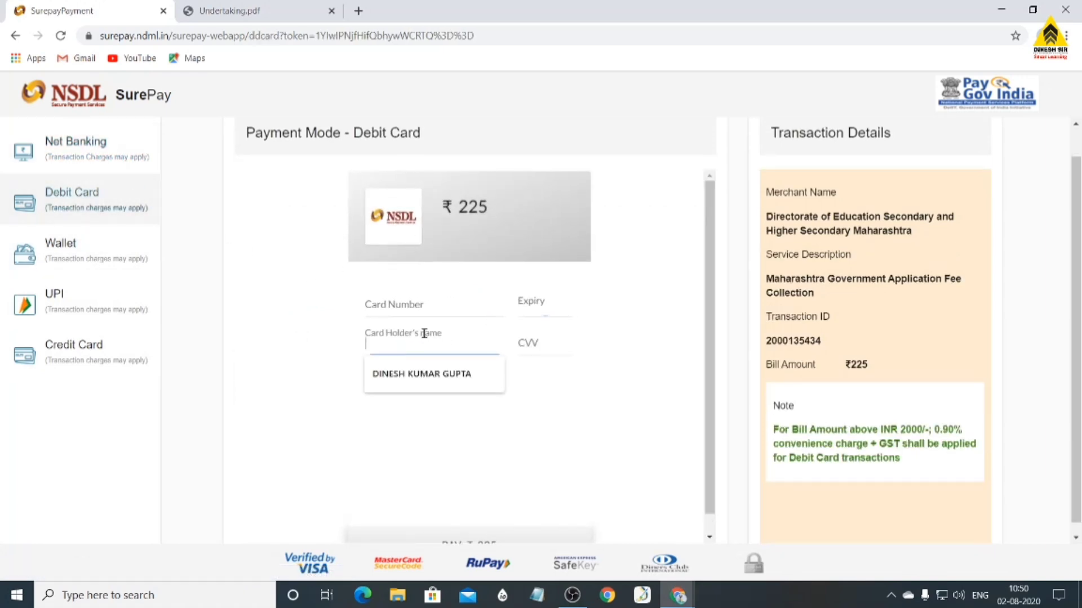
{"action": "left_click", "coordinate": [540, 346]}
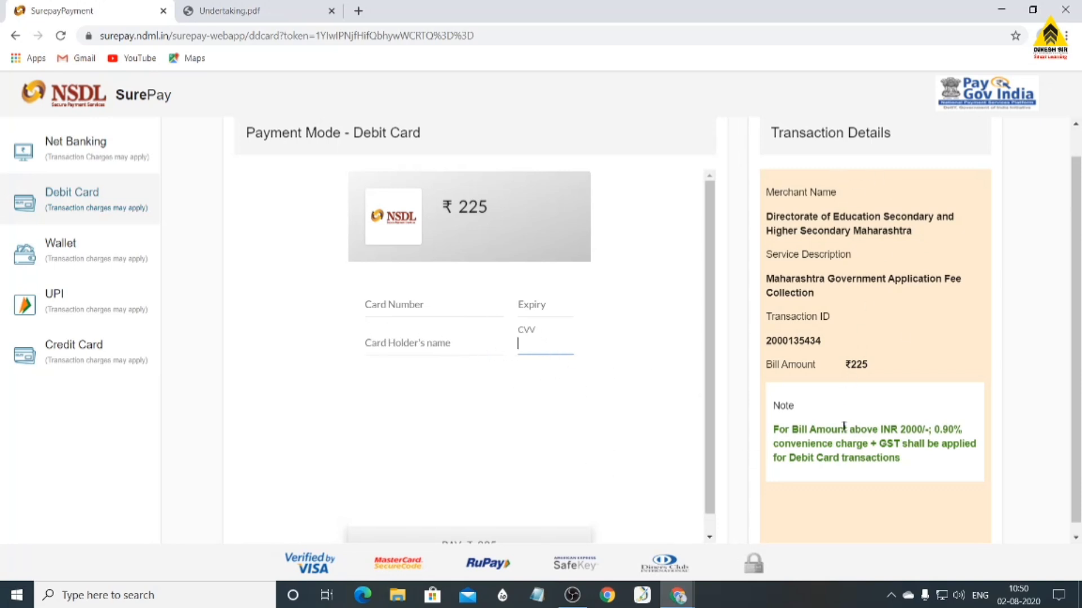
{"action": "scroll", "coordinate": [851, 478], "scroll_direction": "down", "scroll_amount": 1}
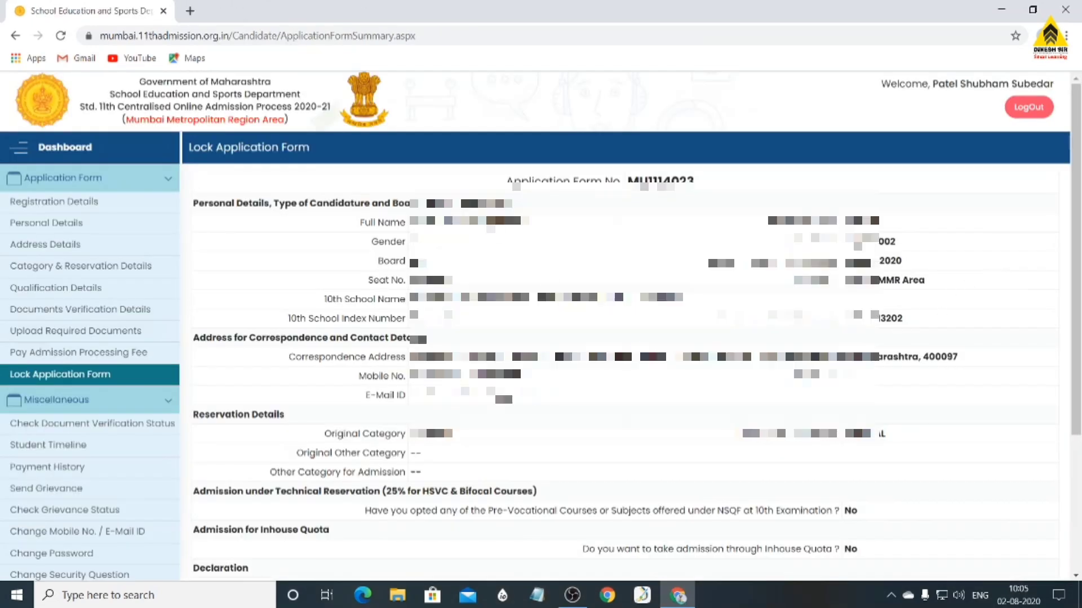
Step: Accept the declaration and confirm locking the application form
{"action": "scroll", "coordinate": [626, 332], "scroll_direction": "down", "scroll_amount": 4}
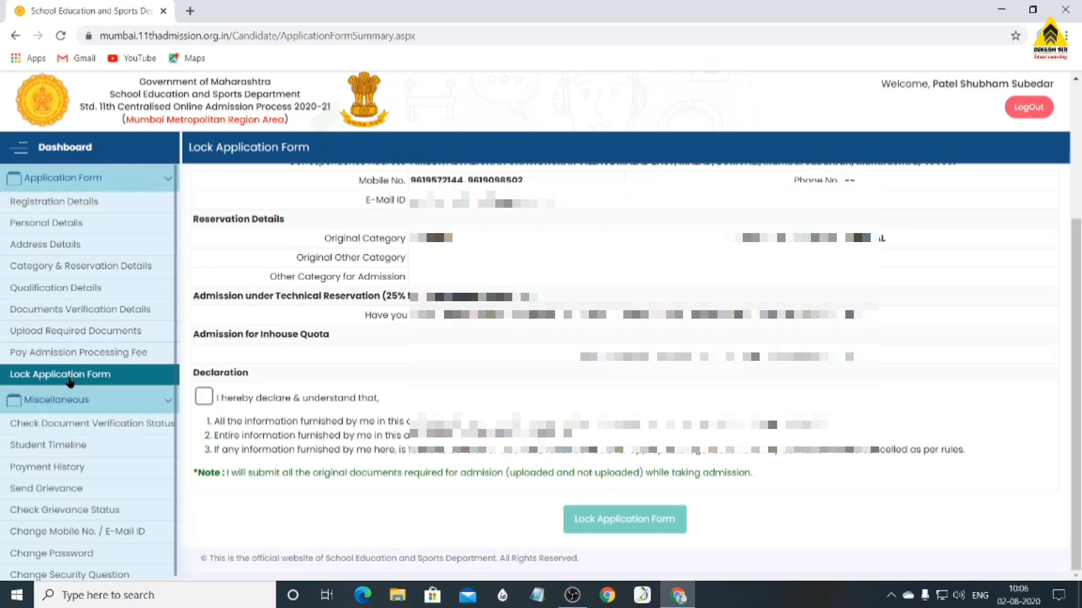
{"action": "left_click", "coordinate": [225, 399]}
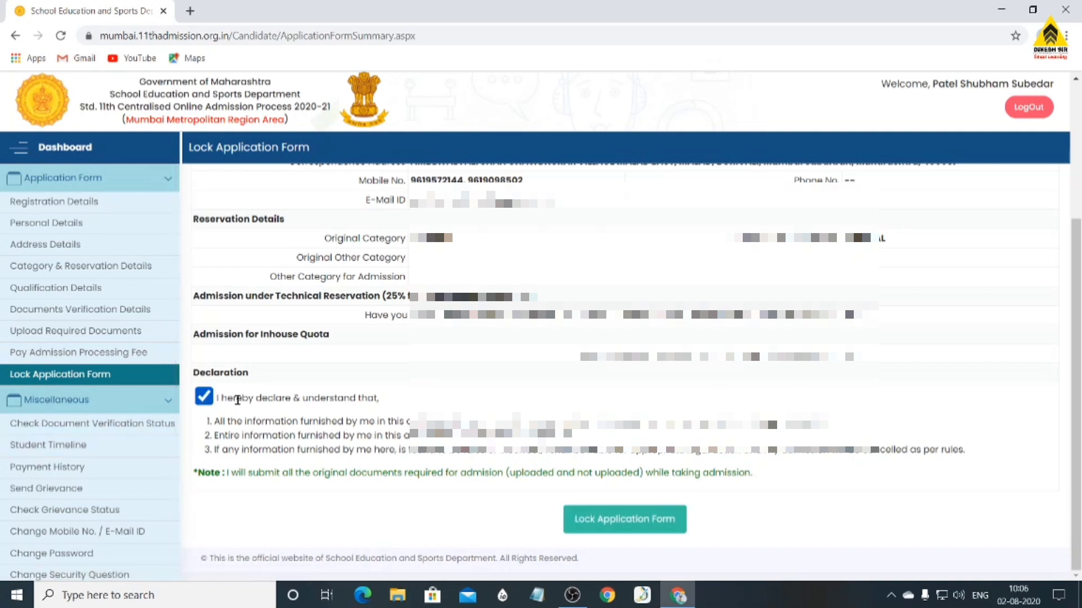
{"action": "left_click", "coordinate": [641, 525]}
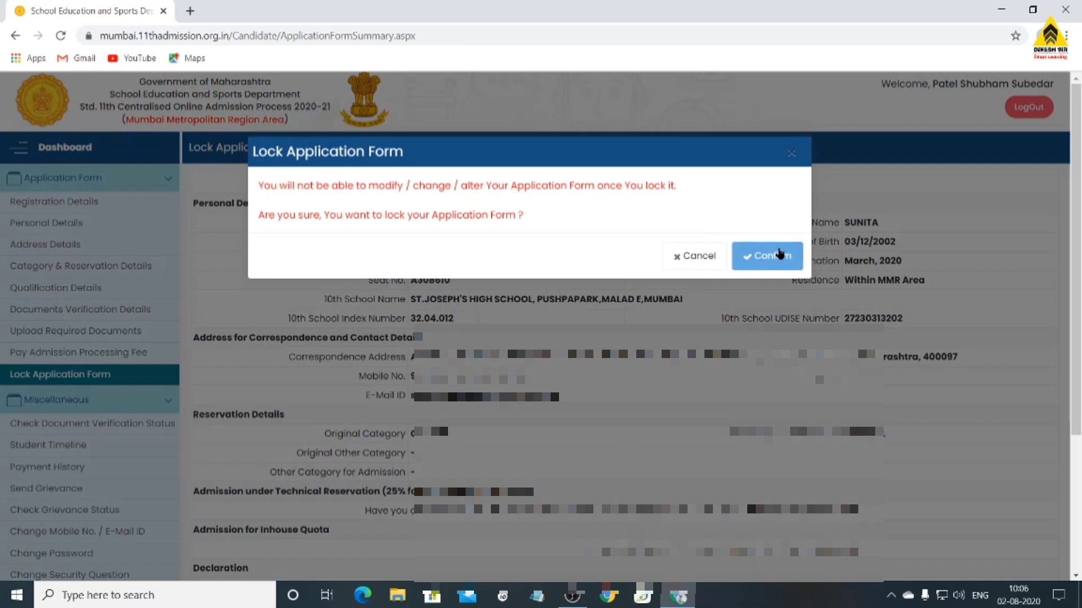
{"action": "left_click", "coordinate": [782, 251]}
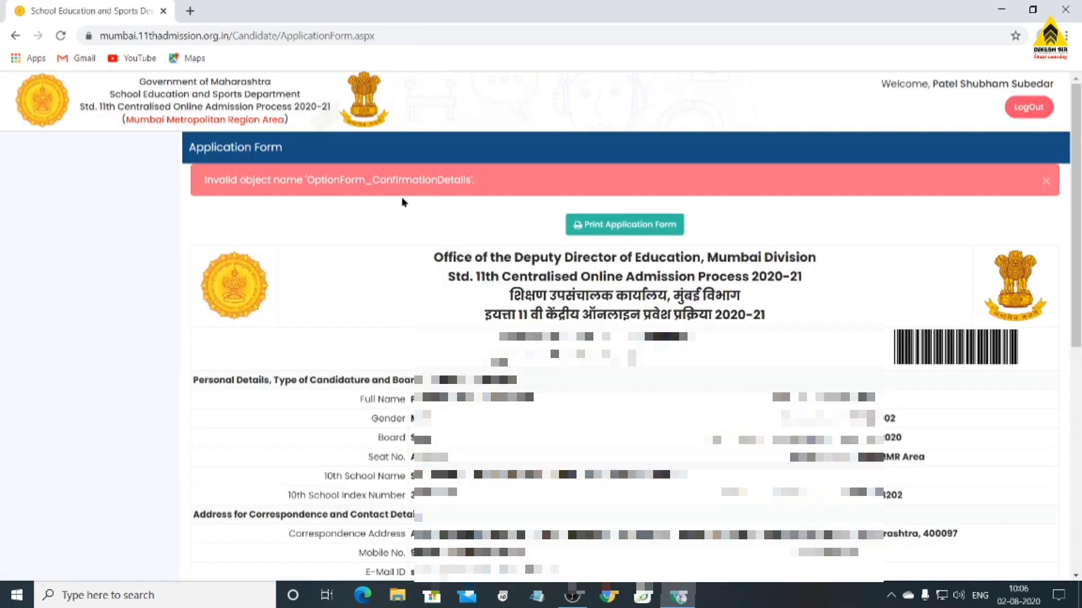